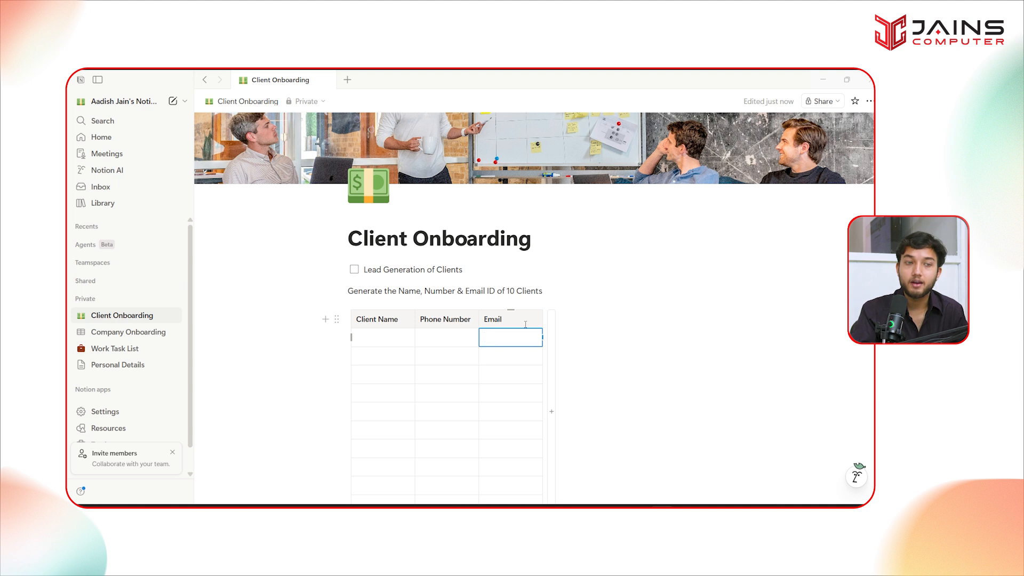
- Widen the Email column, then tick and untick the Lead Generation of Clients to-do
drag(542, 319, 638, 319)
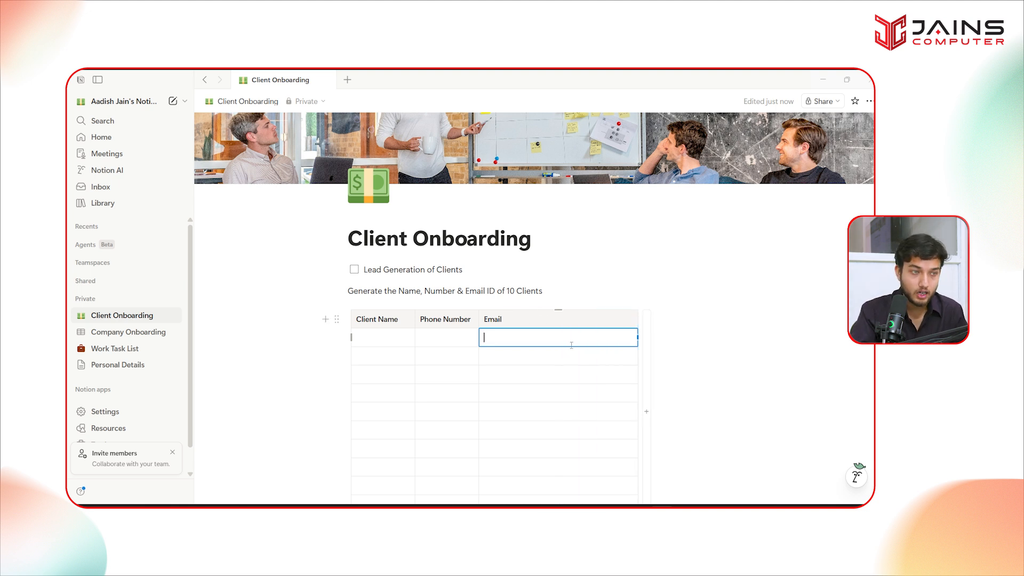
click(355, 271)
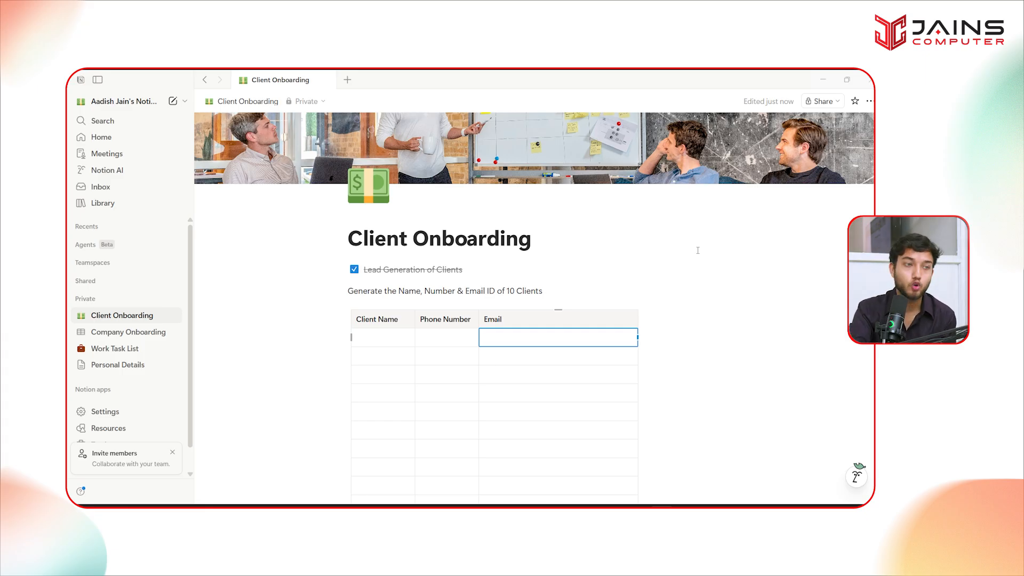
click(354, 270)
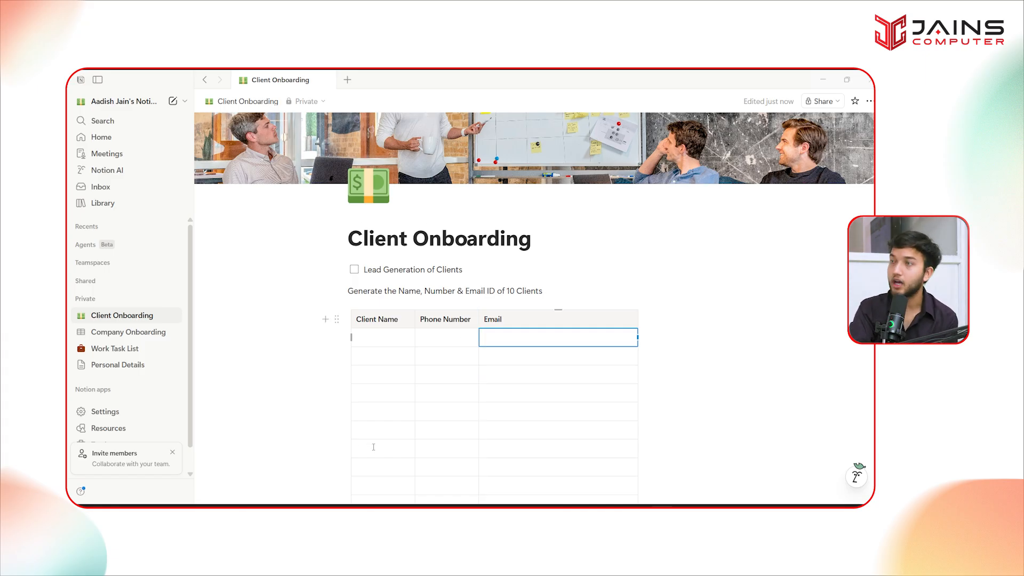
- Select the first Client Name cell and switch to the browser window
click(360, 336)
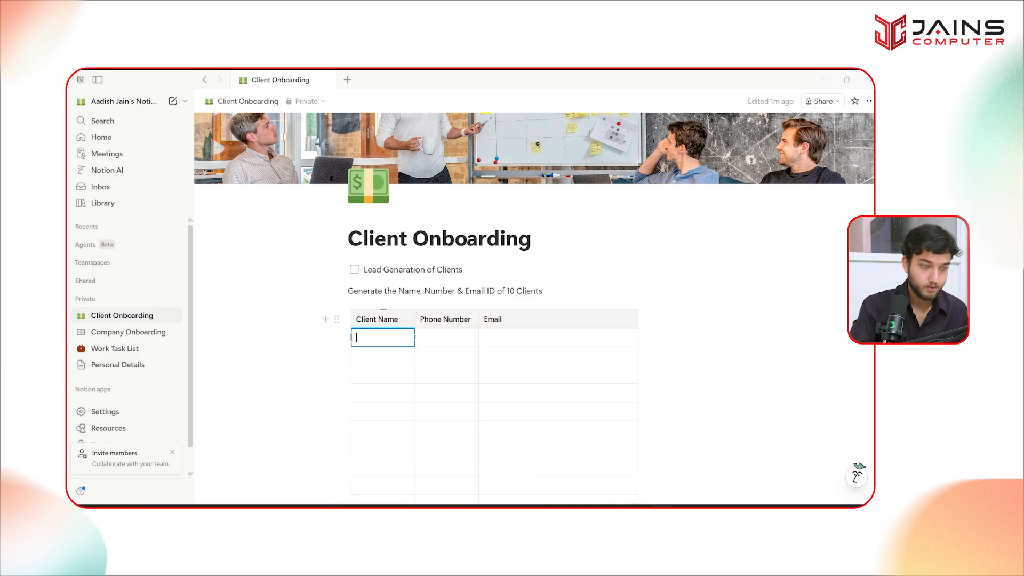
click(387, 501)
click(638, 292)
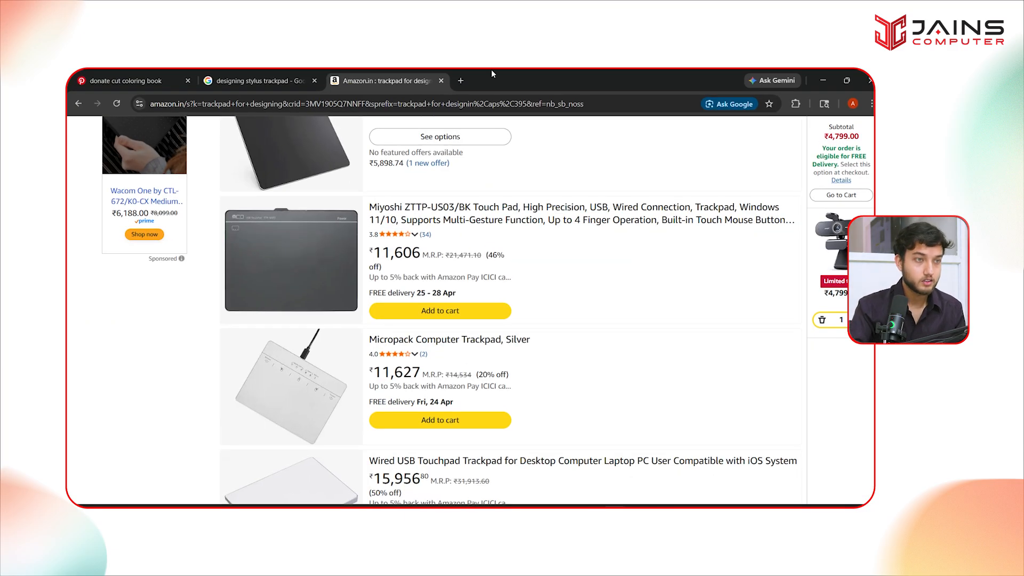
- In a new tab, ask ChatGPT 'give 10 sample names with email and phone numbers' and select the first name
click(460, 84)
text(chat)
key(Return)
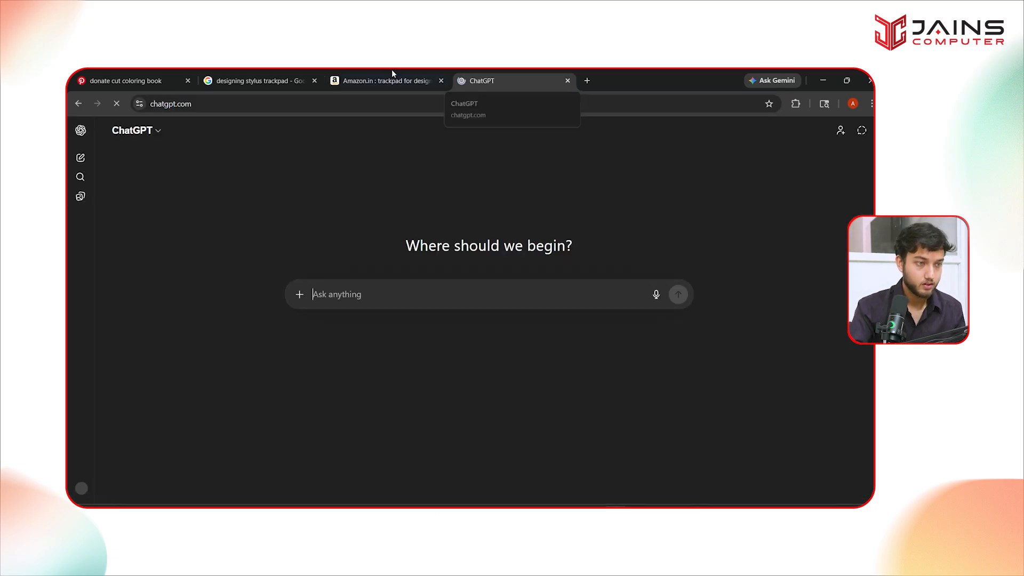
text(give 10 )
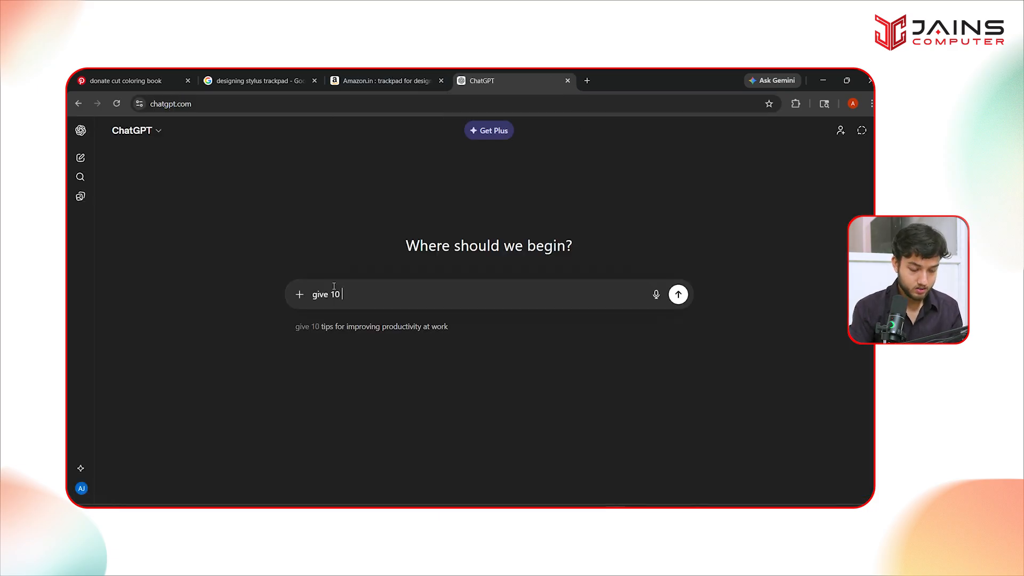
text(sample names w)
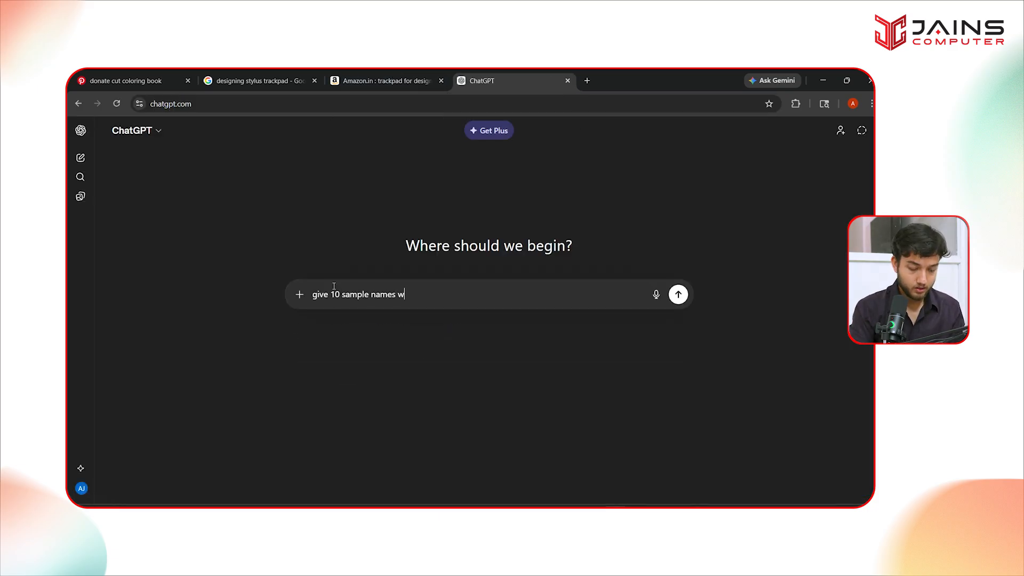
text(ith email and phone numbers)
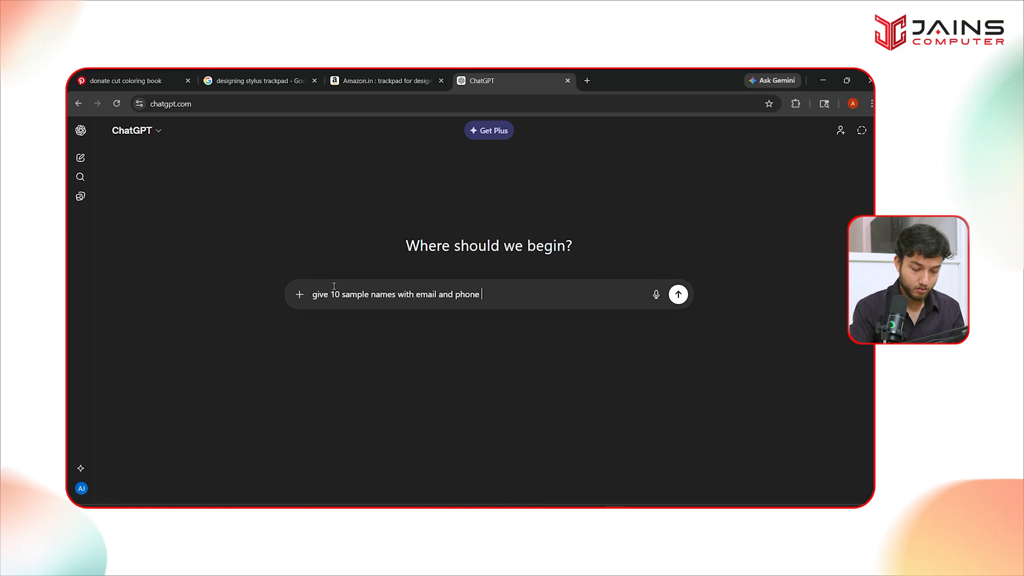
key(Return)
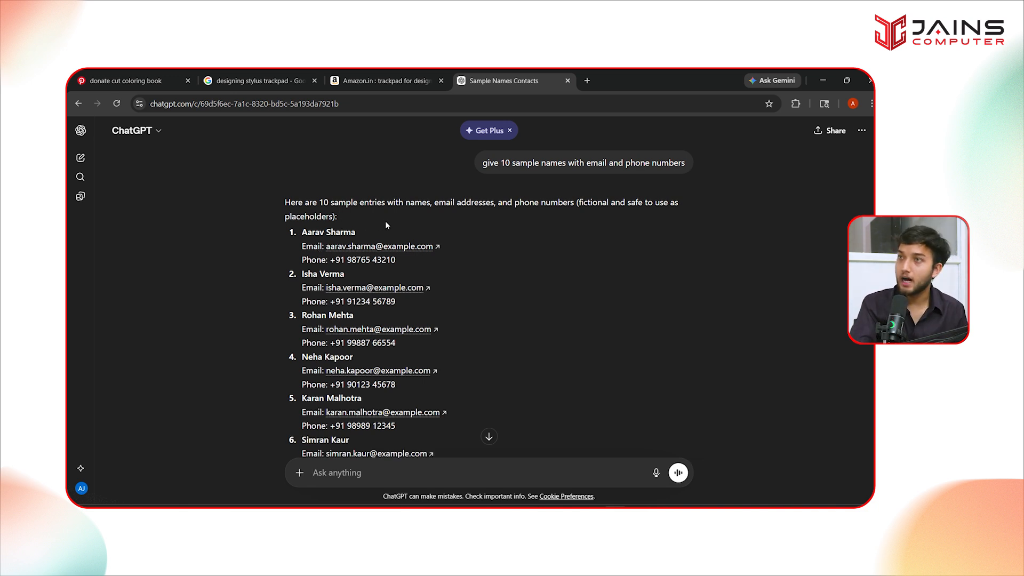
drag(301, 231, 381, 233)
key(ctrl+c)
- Paste the first two ChatGPT sample names into the Client Name cells
key(alt+Tab)
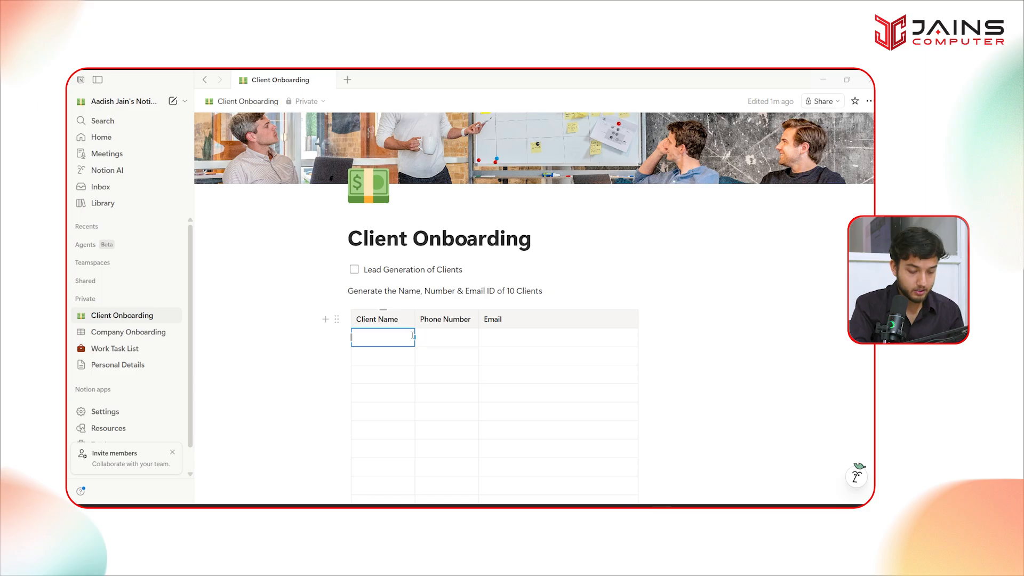
key(ctrl+v)
click(390, 357)
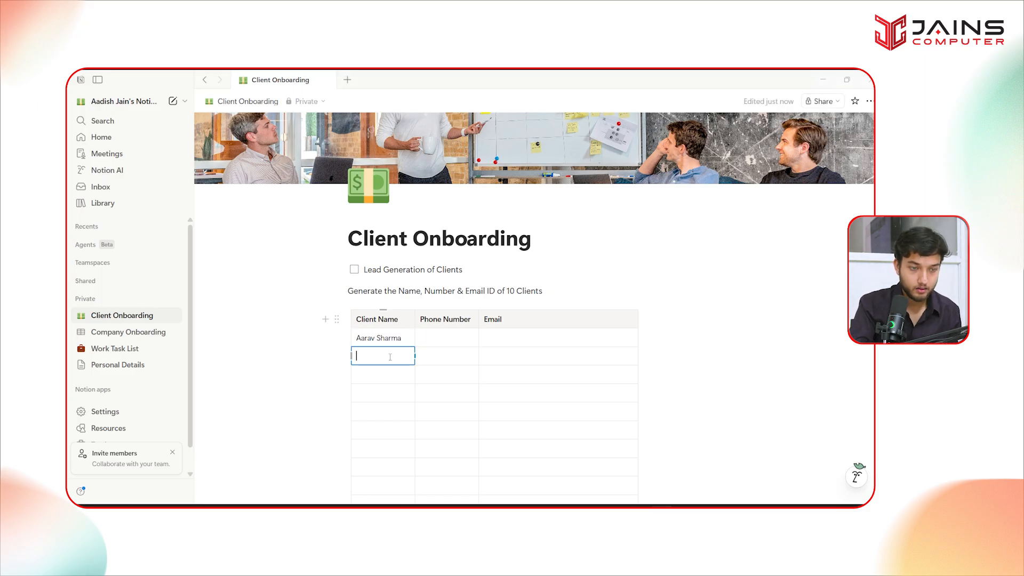
key(alt+Tab)
drag(301, 274, 353, 273)
key(ctrl+c)
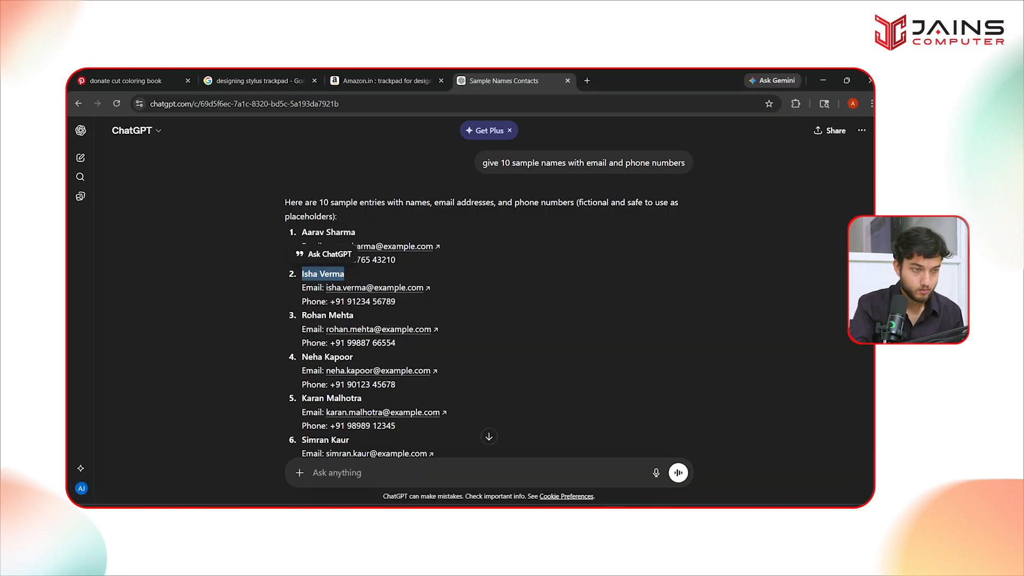
key(alt+Tab)
key(ctrl+v)
- Copy the third and fourth sample names into rows three and four of Client Name
key(alt+Tab)
drag(302, 315, 353, 315)
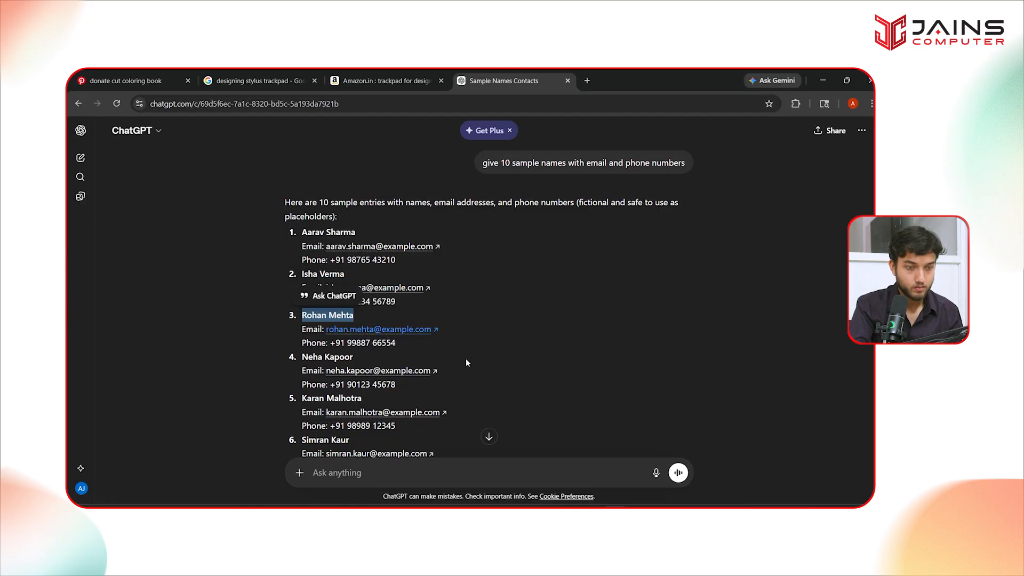
key(ctrl+c)
key(alt+Tab)
key(Down)
key(ctrl+v)
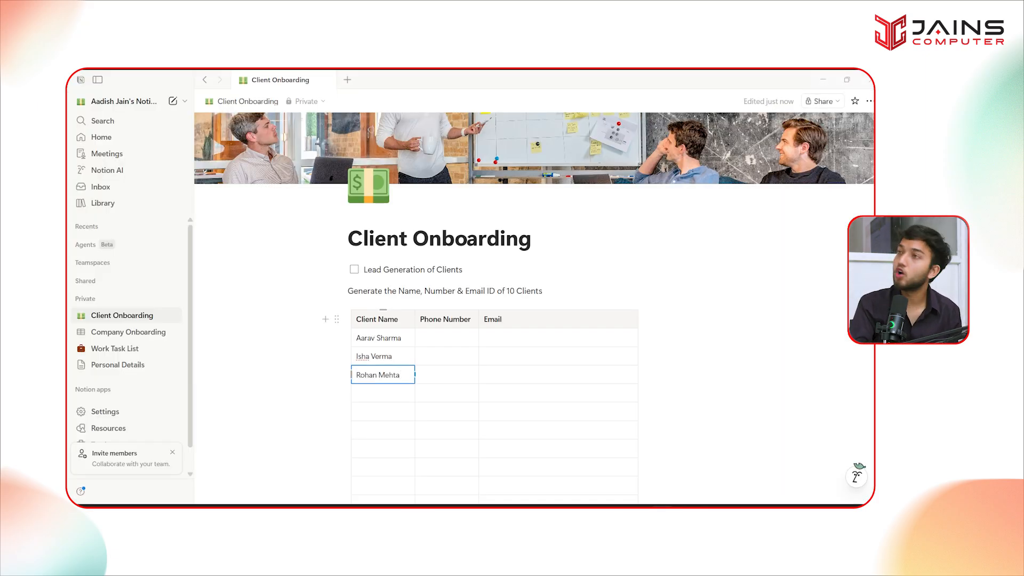
mouse_move(654, 501)
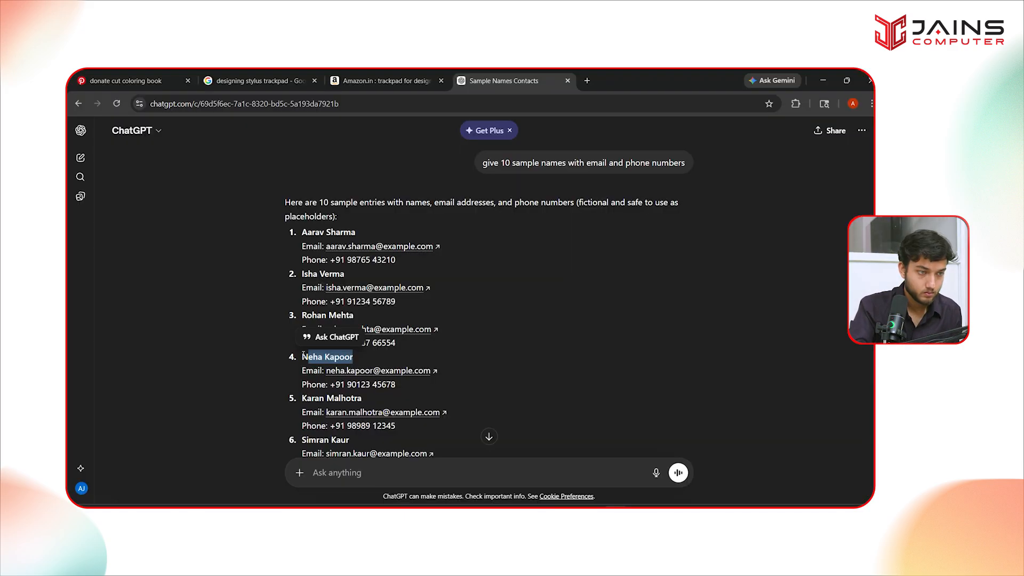
drag(303, 356, 359, 356)
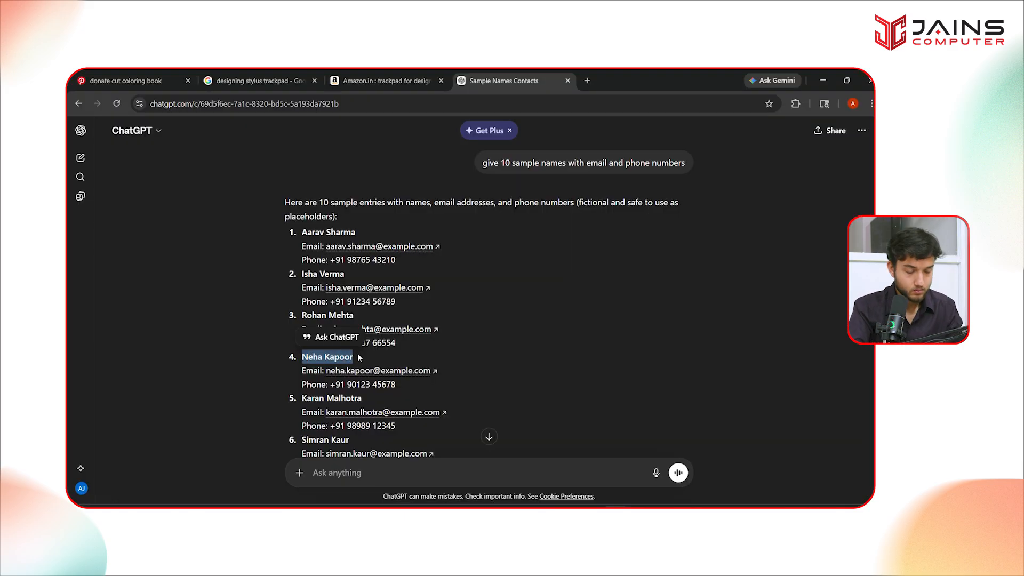
key(alt+Tab)
click(387, 393)
key(ctrl+v)
key(alt+Tab)
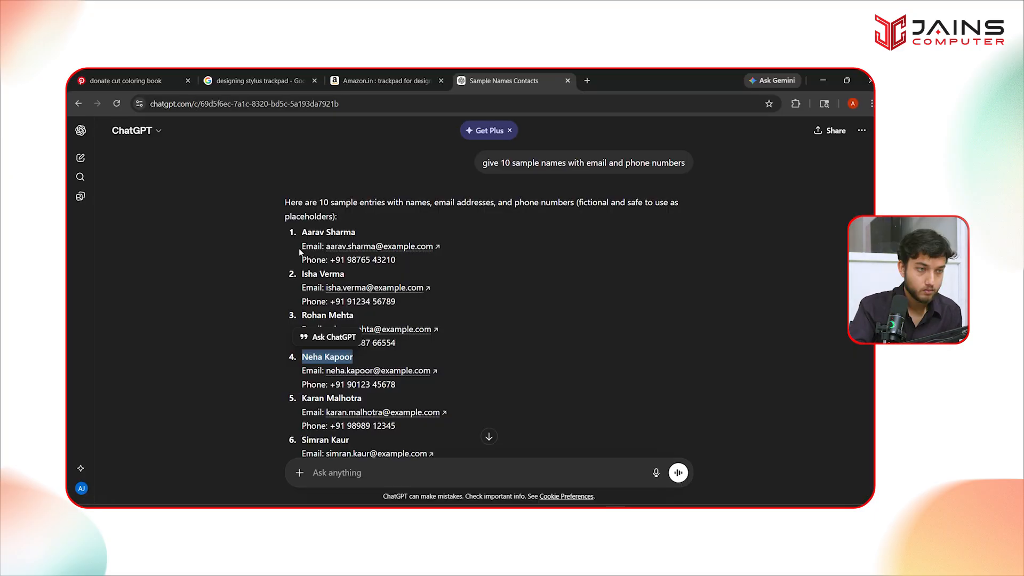
drag(330, 259, 396, 264)
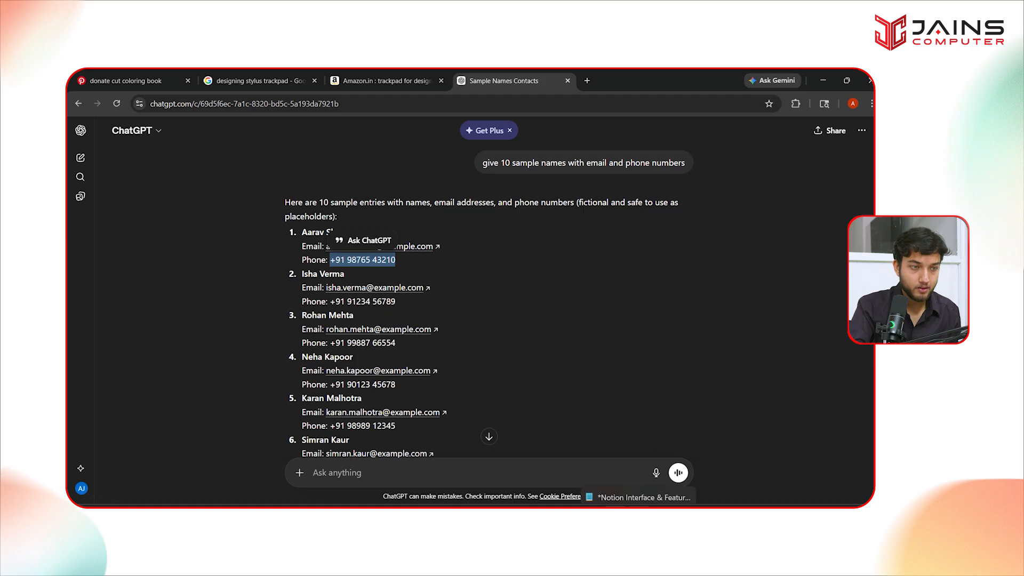
click(638, 502)
click(446, 337)
key(ctrl+v)
key(ctrl+a)
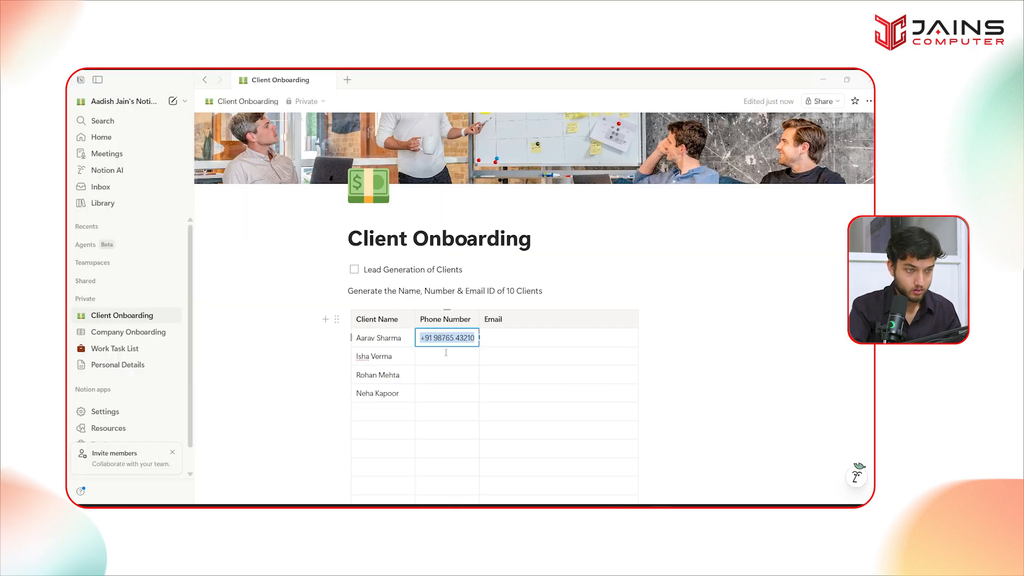
click(444, 356)
key(ctrl+v)
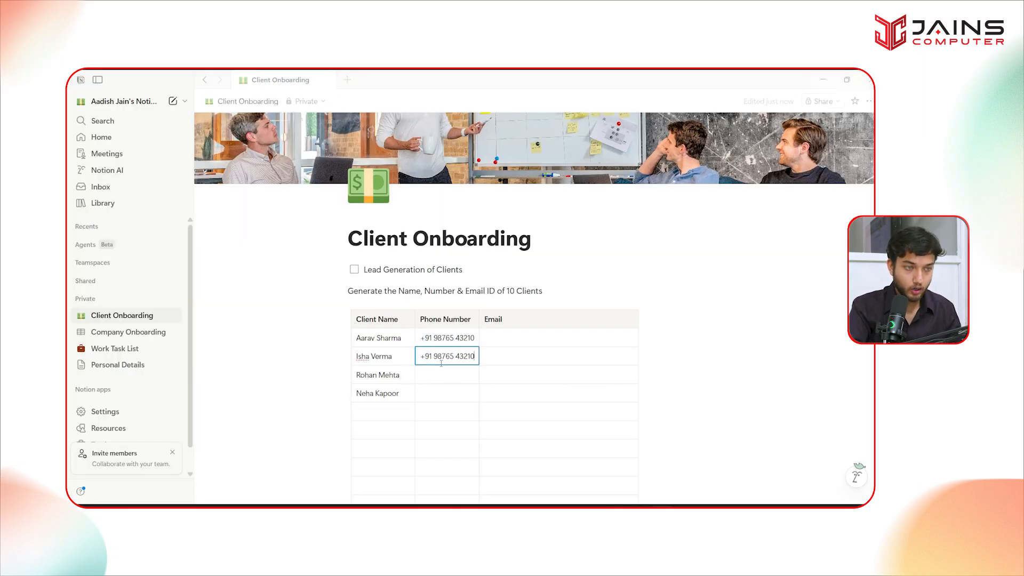
drag(434, 356, 477, 356)
text(1234567890)
click(446, 374)
key(ctrl+v)
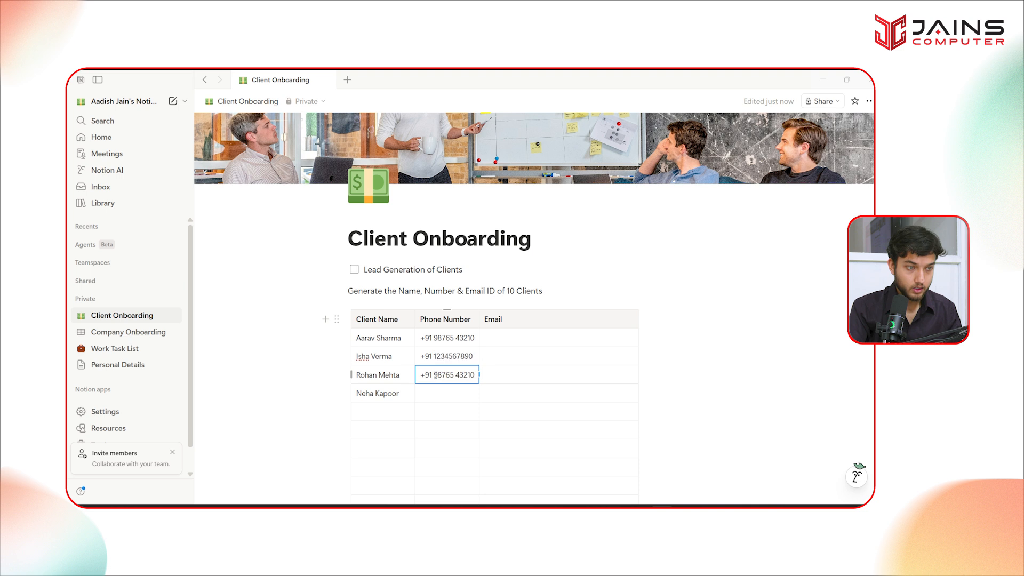
drag(433, 375, 476, 393)
text(1122334455)
click(449, 393)
key(ctrl+v)
text(1234543215)
click(661, 377)
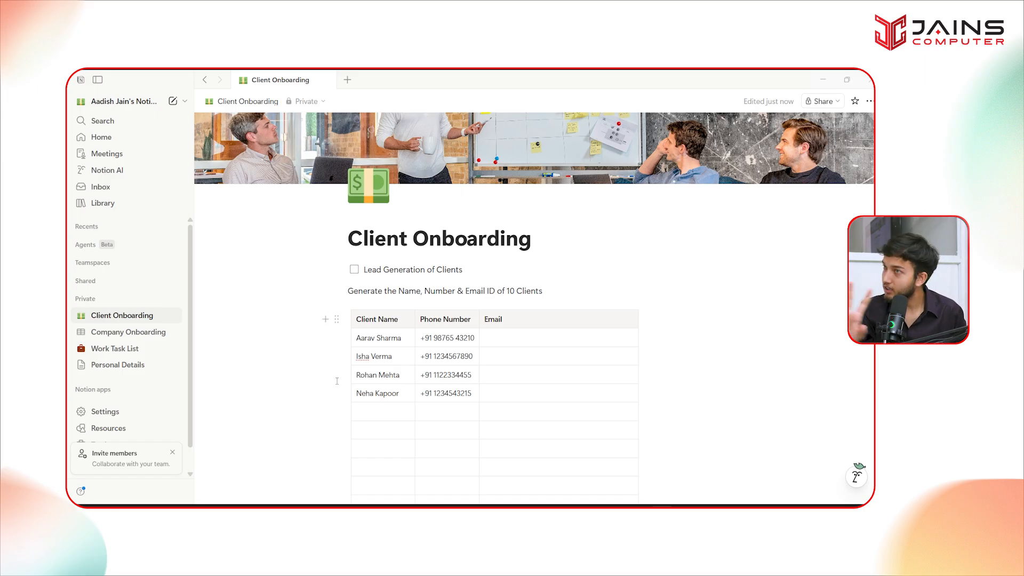
scroll(328, 383, down, 2)
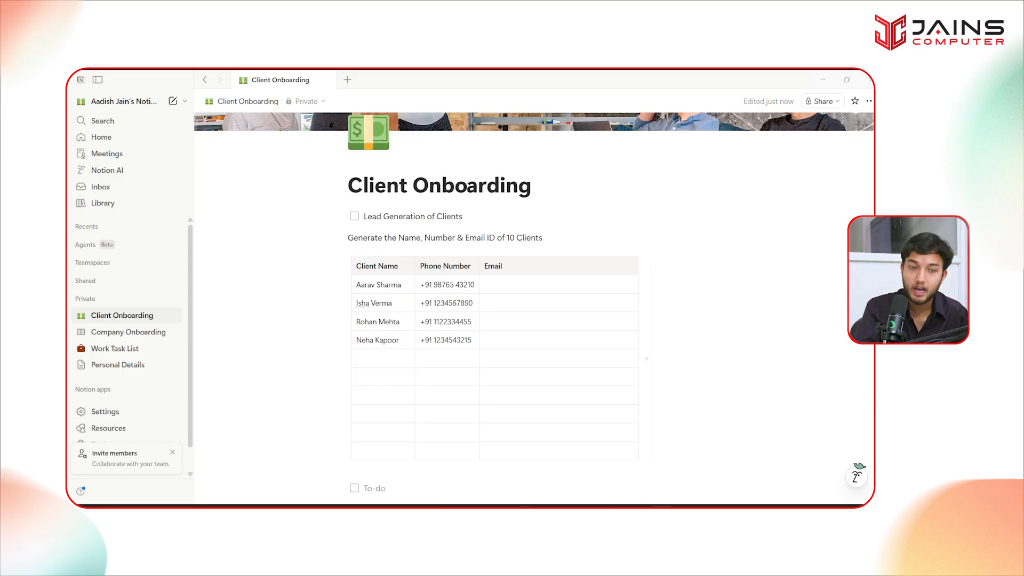
click(857, 477)
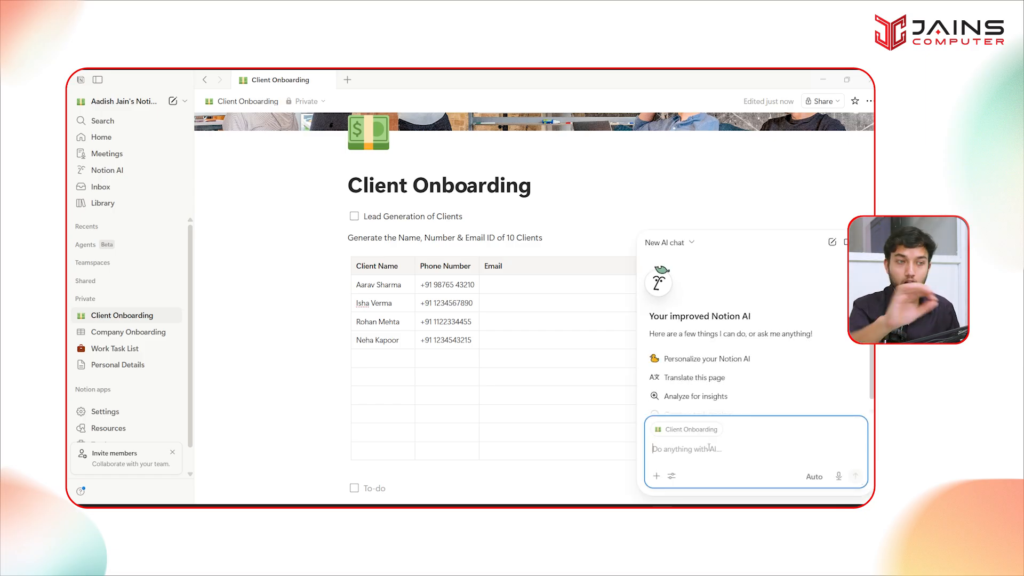
text(Kindly p)
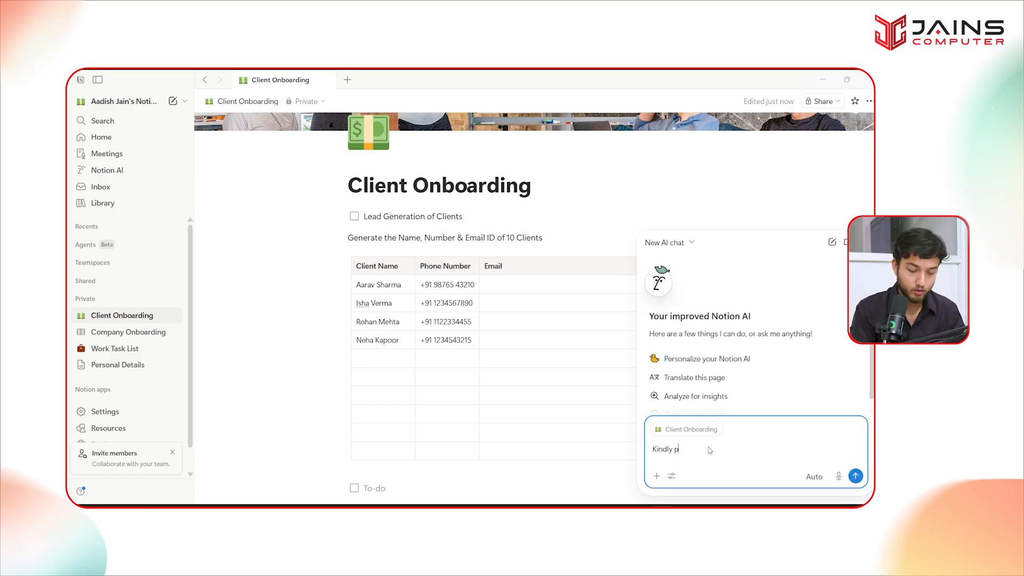
text(rovide the phone num)
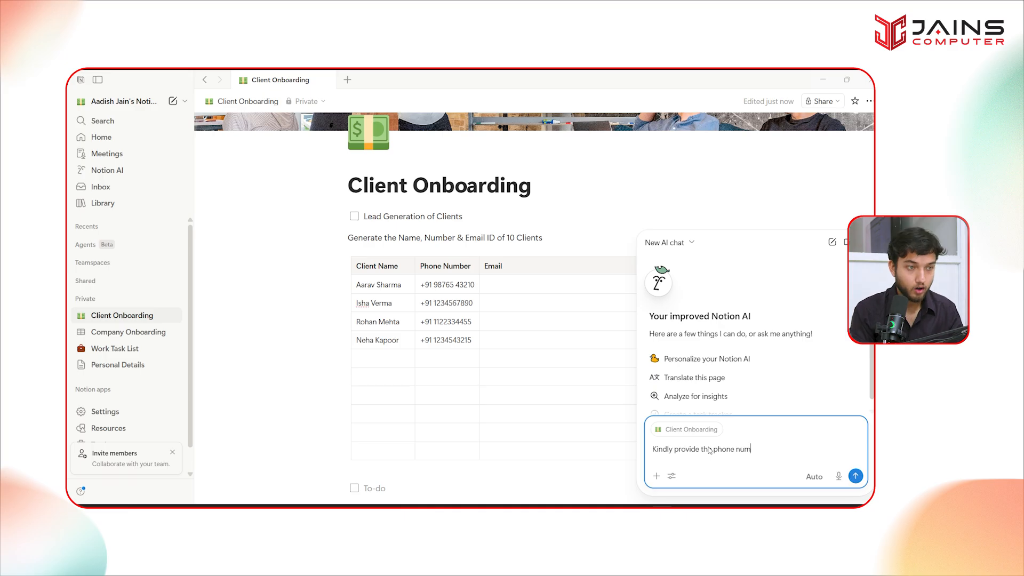
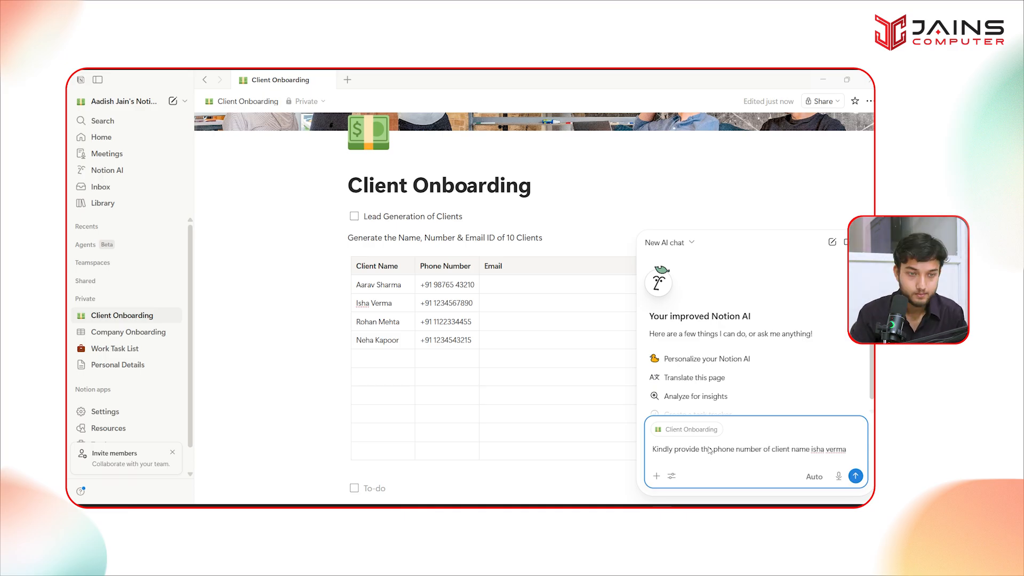
key(Return)
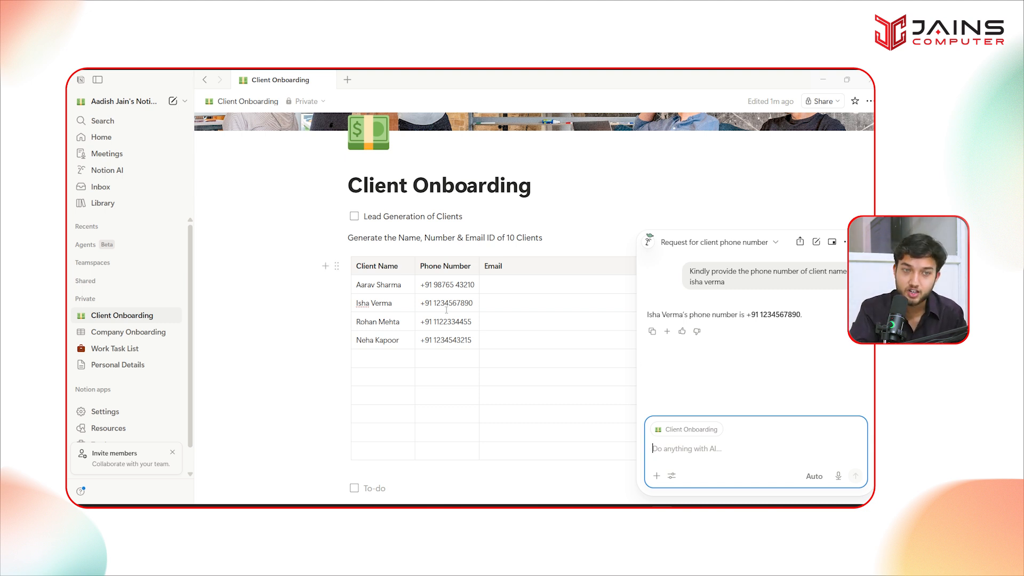
text(cha)
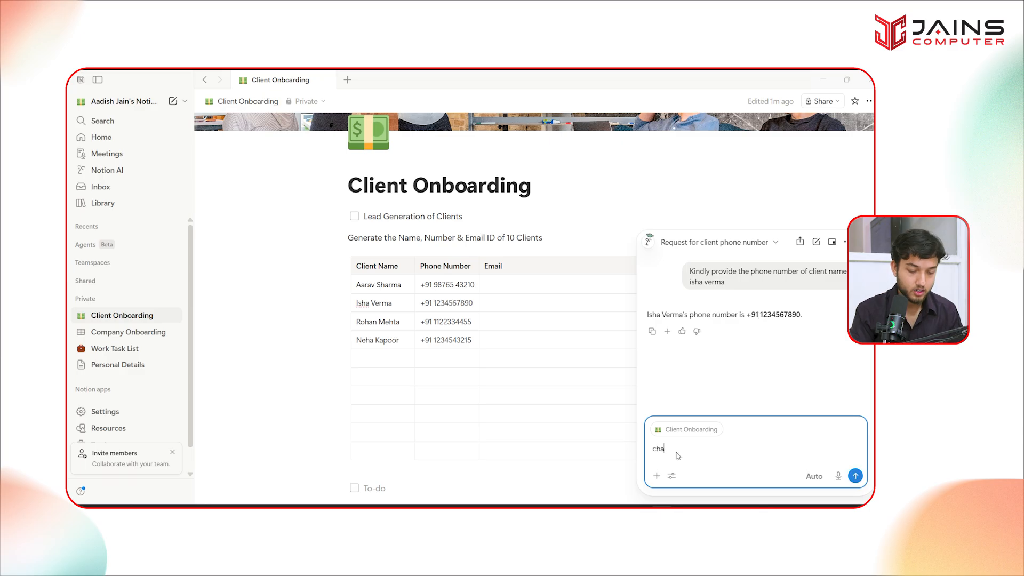
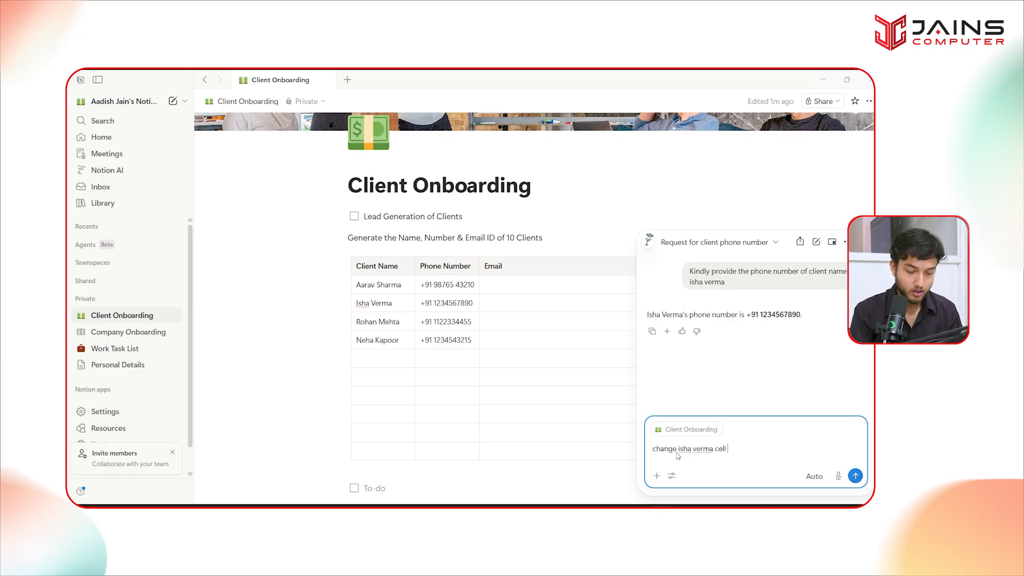
text(reen)
key(Return)
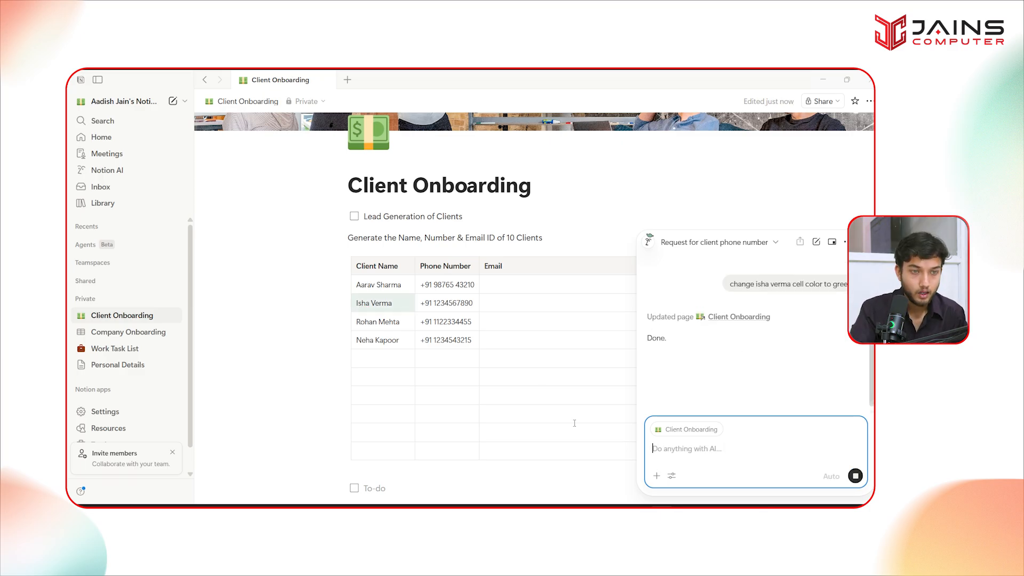
click(306, 355)
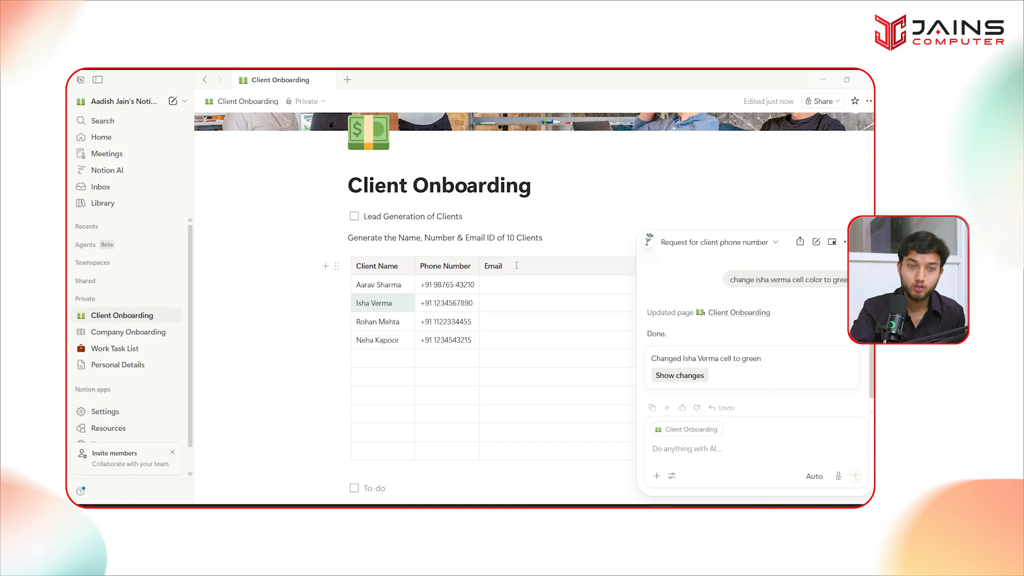
scroll(516, 266, up, 1)
click(860, 242)
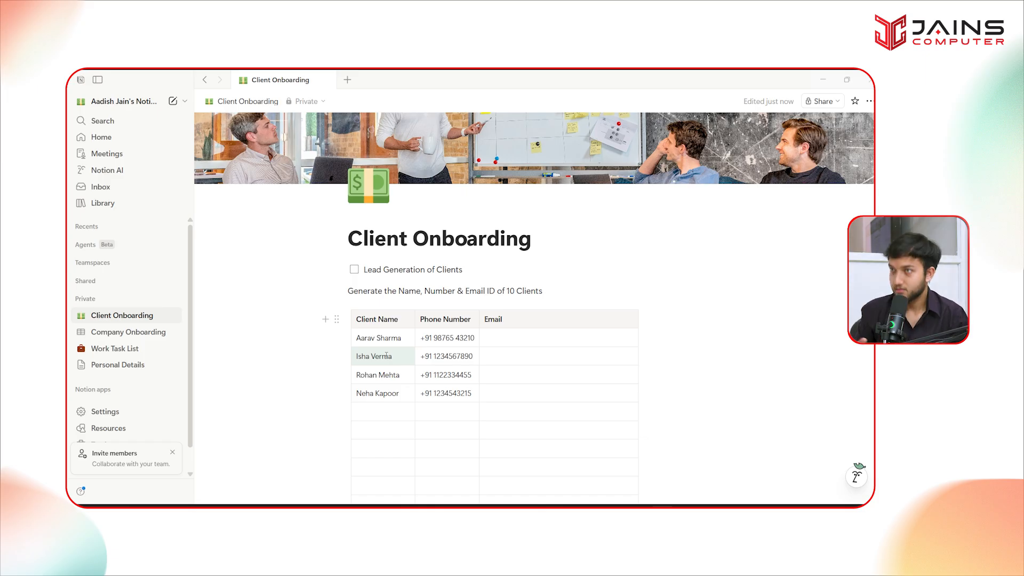
scroll(405, 368, down, 1)
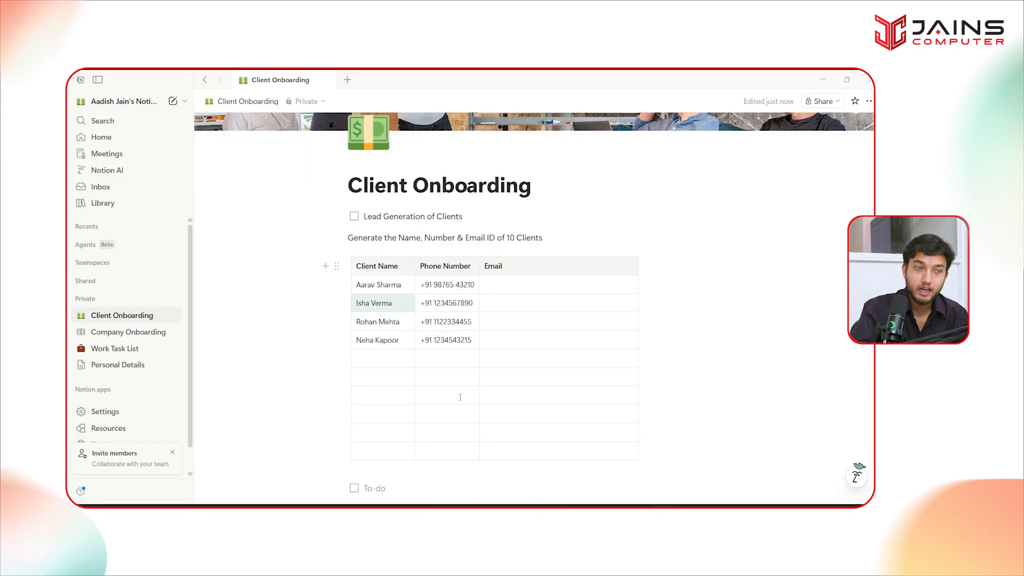
click(451, 395)
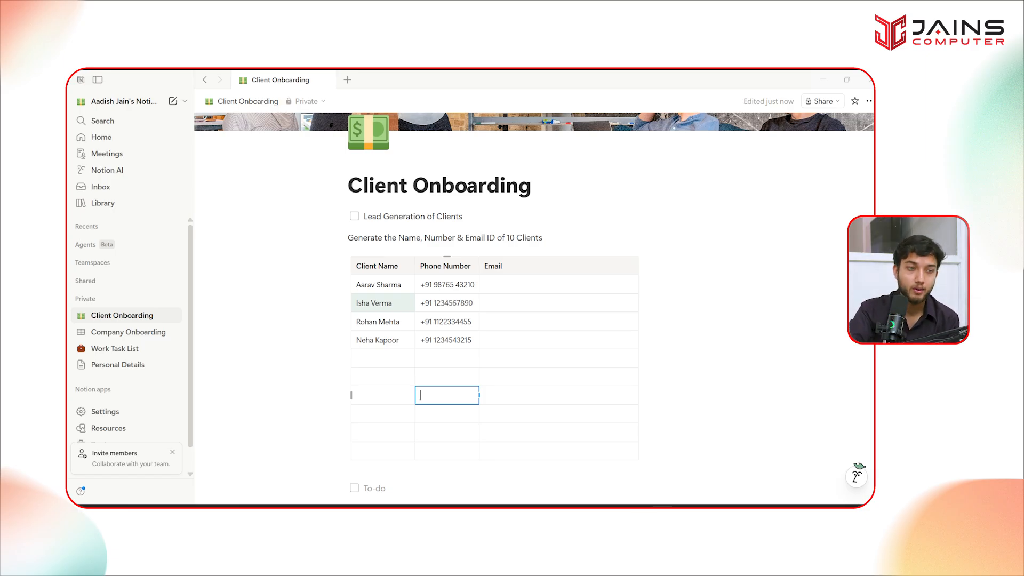
click(662, 506)
- Ask ChatGPT 'top types of databases created in a digital marketing for clients'
click(489, 438)
click(375, 472)
text(top types of )
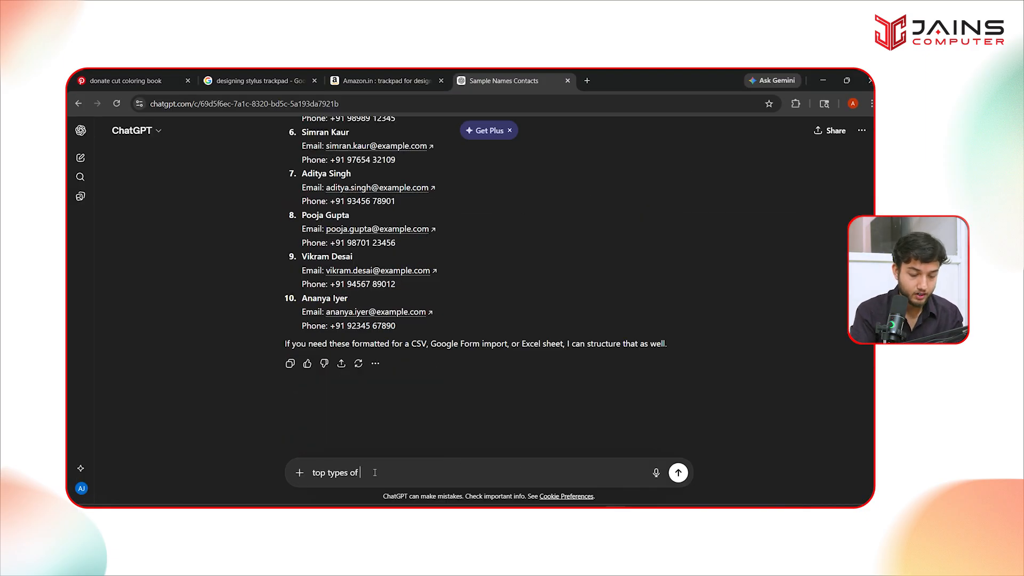
text(databases created in)
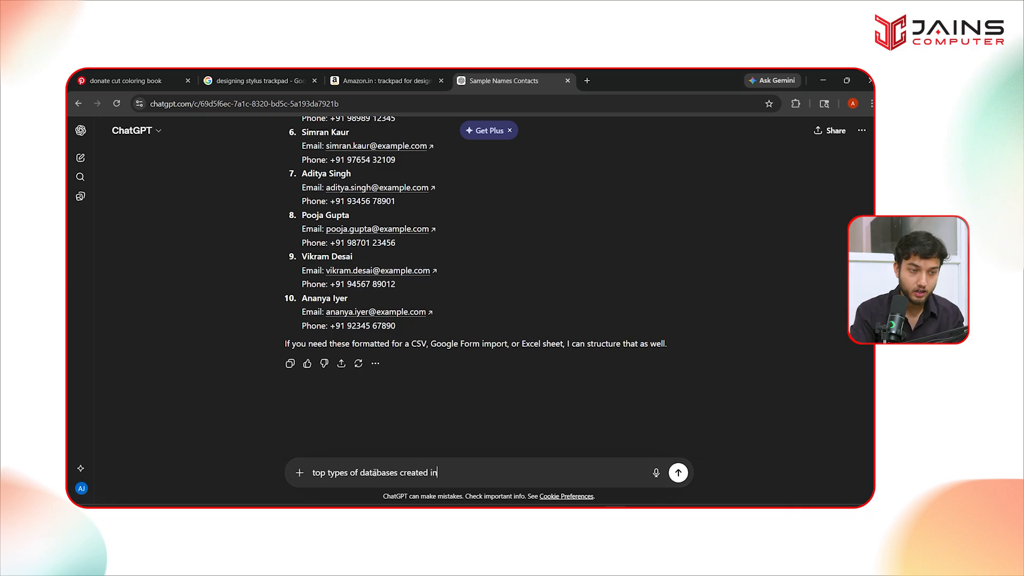
text( a digital marketing for clients)
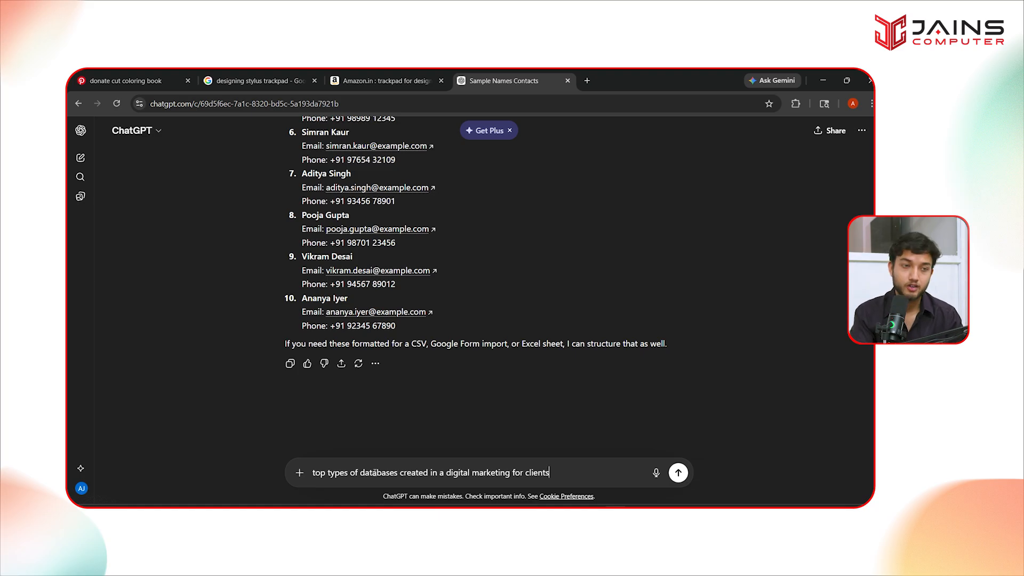
key(Return)
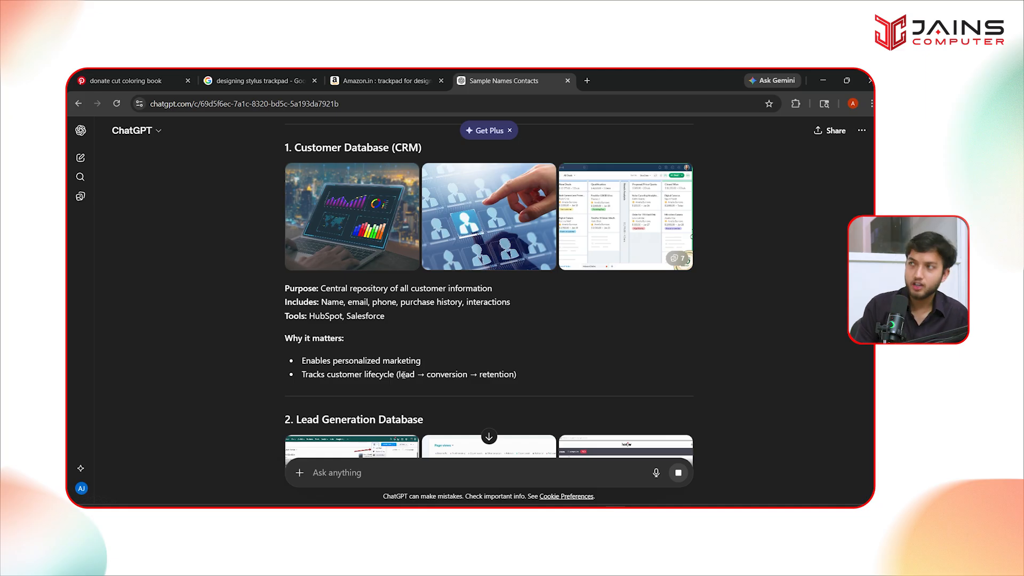
- Read through the answer, enlarging the Lead Generation and Social Media Audience example images
scroll(330, 323, down, 2)
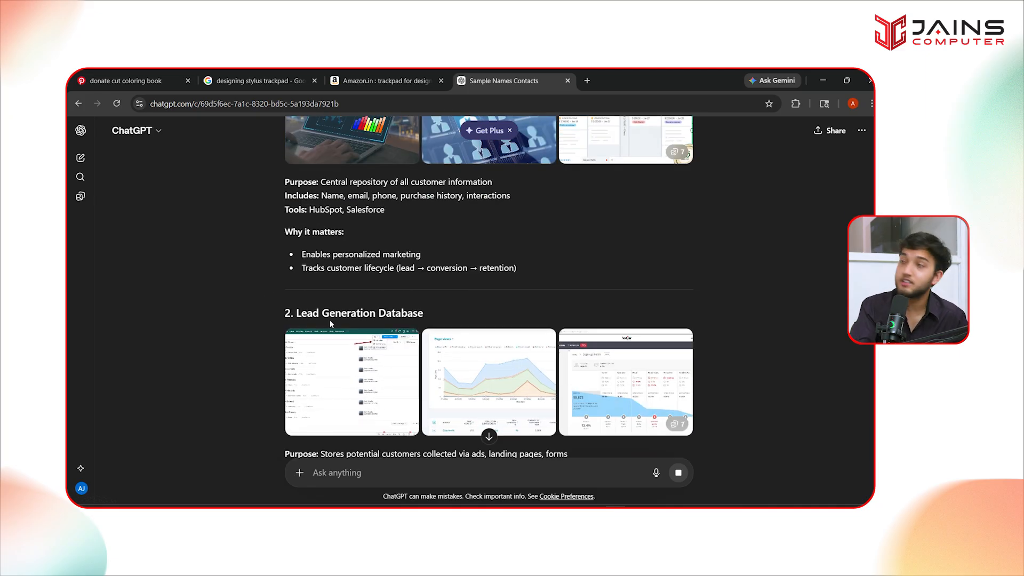
click(383, 406)
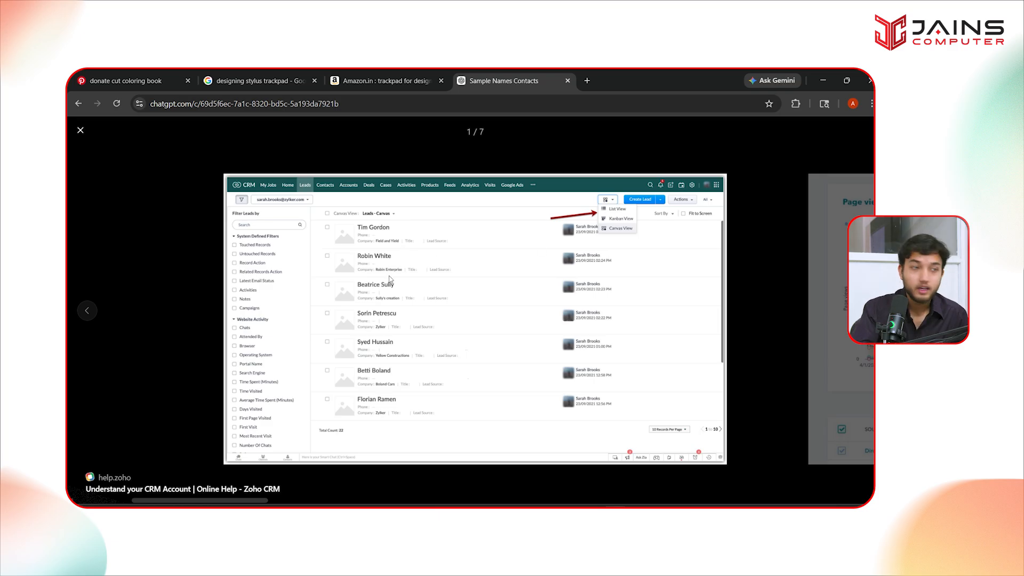
click(80, 130)
scroll(388, 289, down, 2)
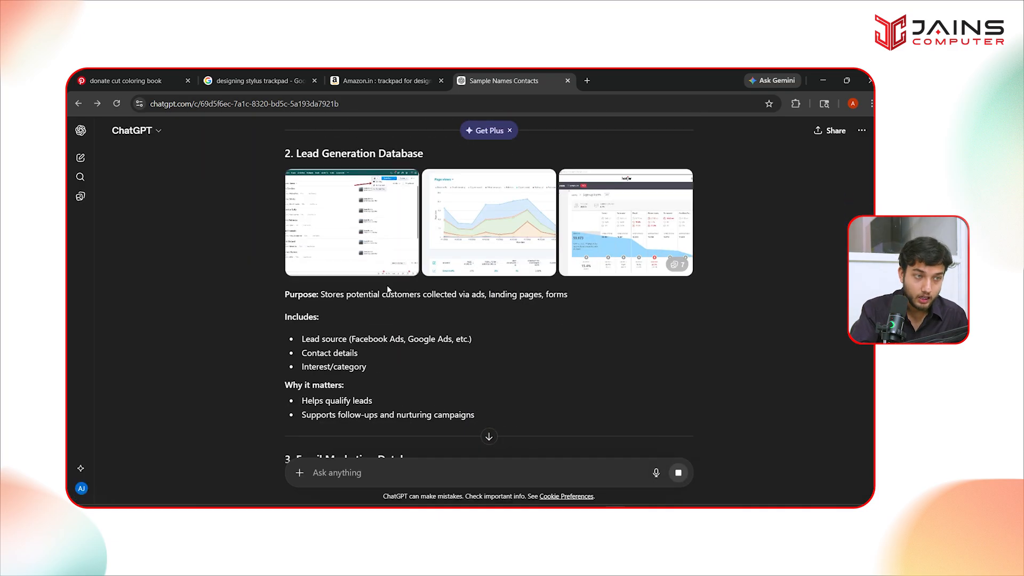
scroll(388, 289, down, 4)
scroll(330, 293, down, 7)
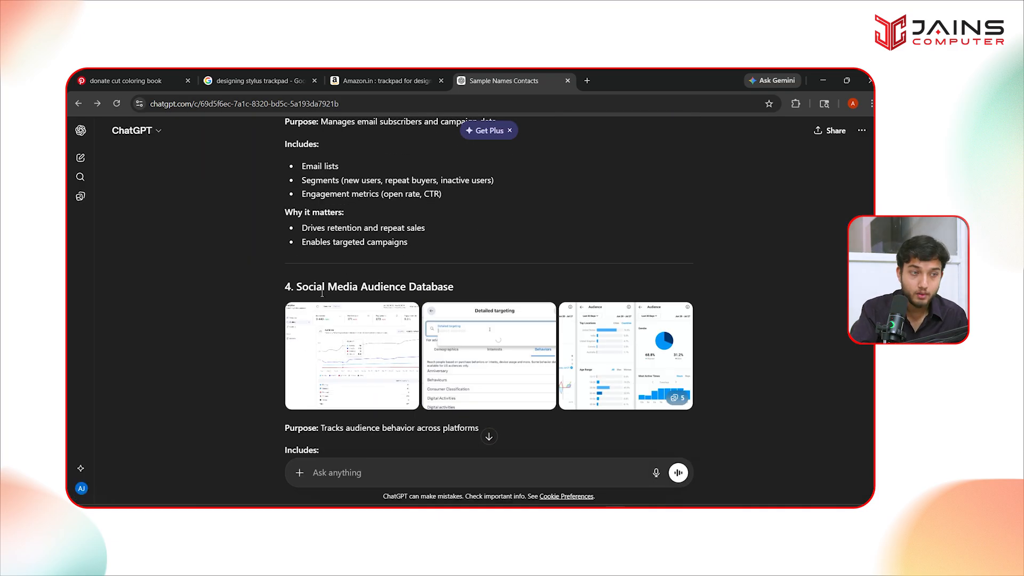
click(384, 347)
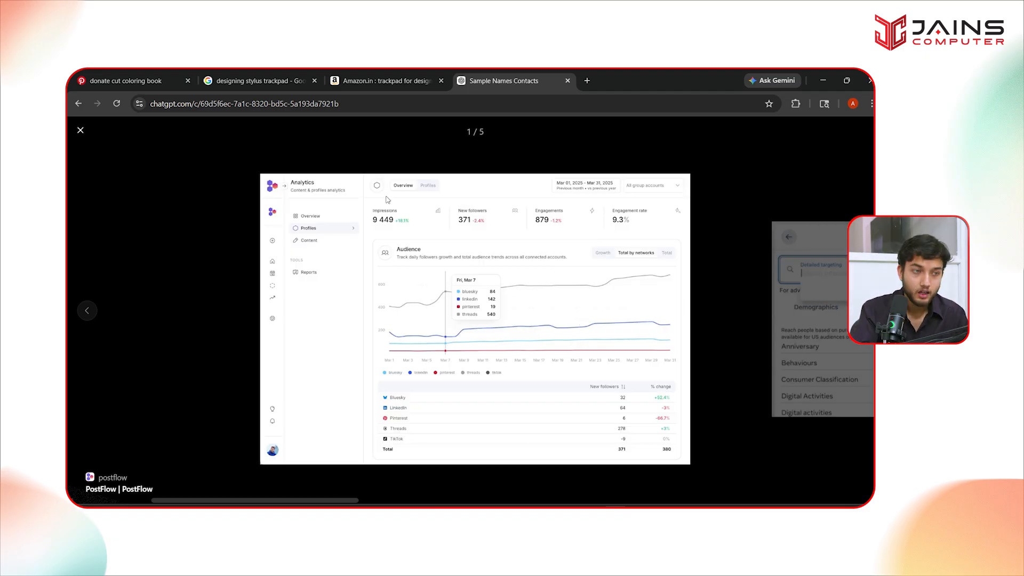
scroll(358, 276, down, 1)
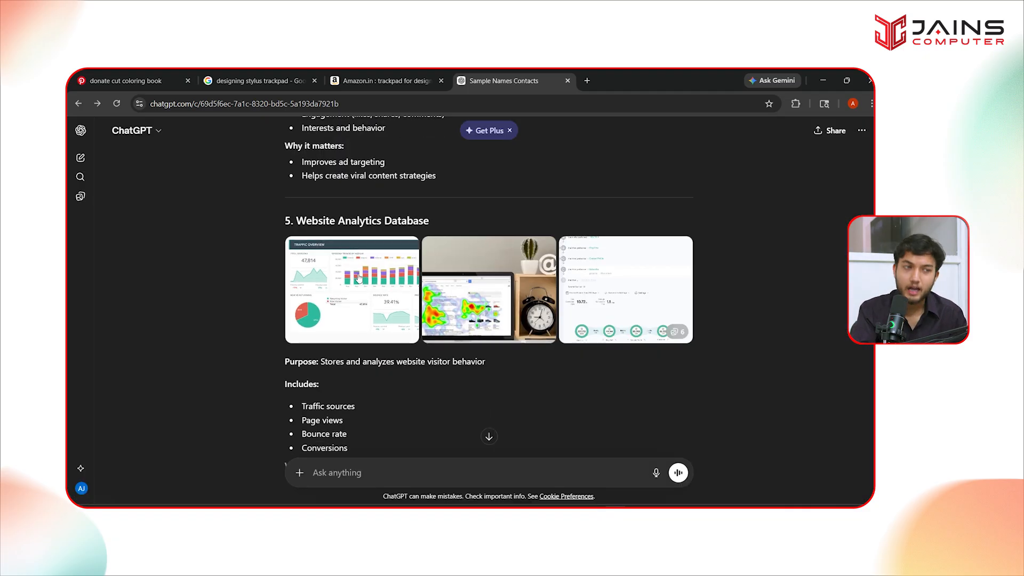
scroll(357, 276, down, 12)
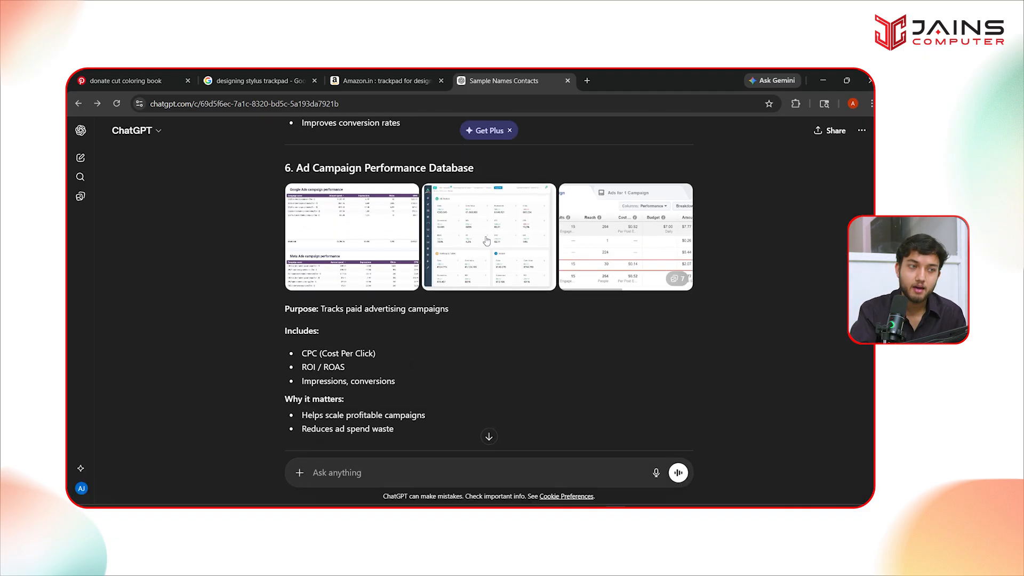
scroll(375, 277, down, 10)
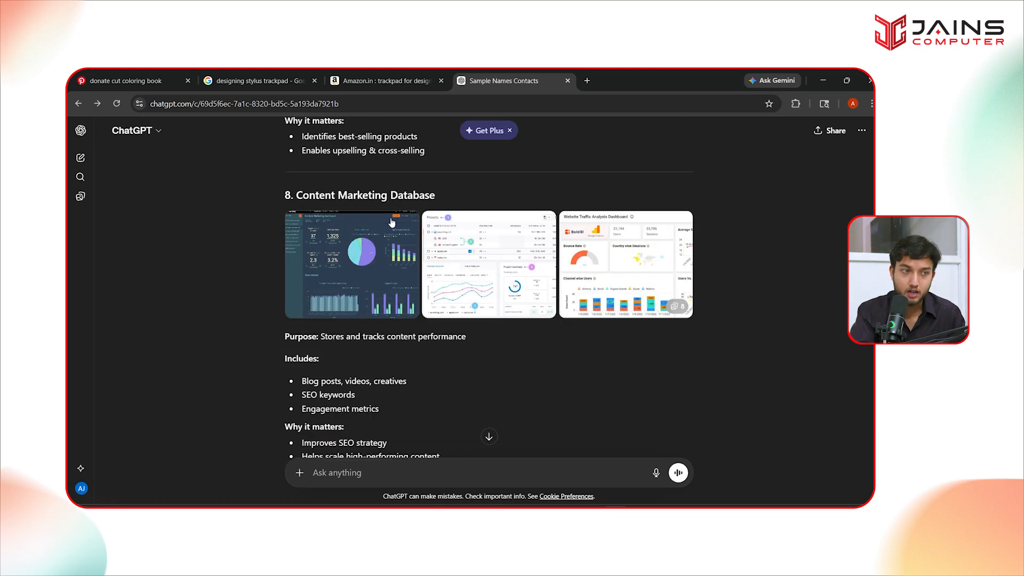
scroll(468, 278, down, 7)
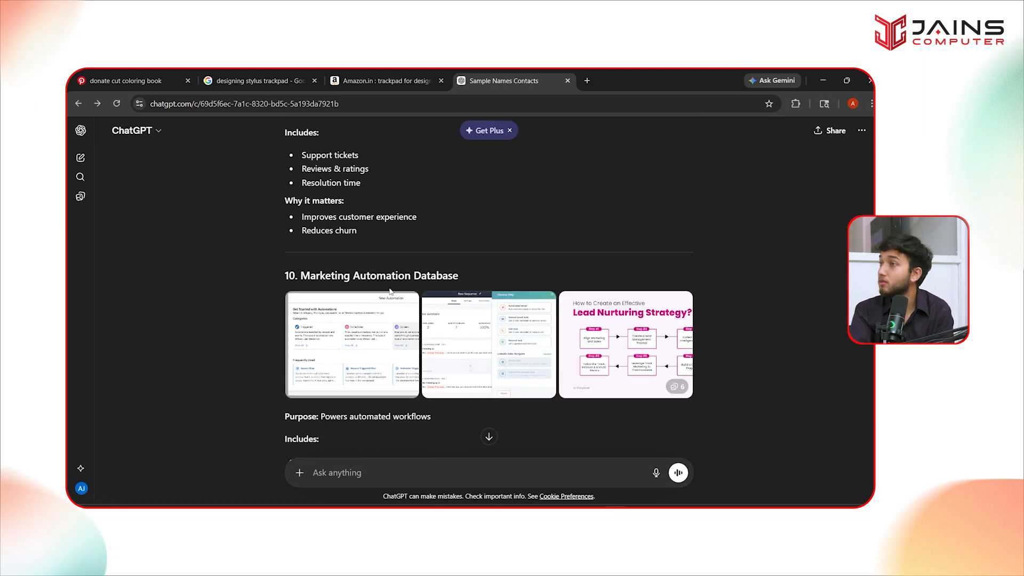
- Return to Notion's Client Onboarding page and select the empty row-5 Client Name cell
key(alt+Tab)
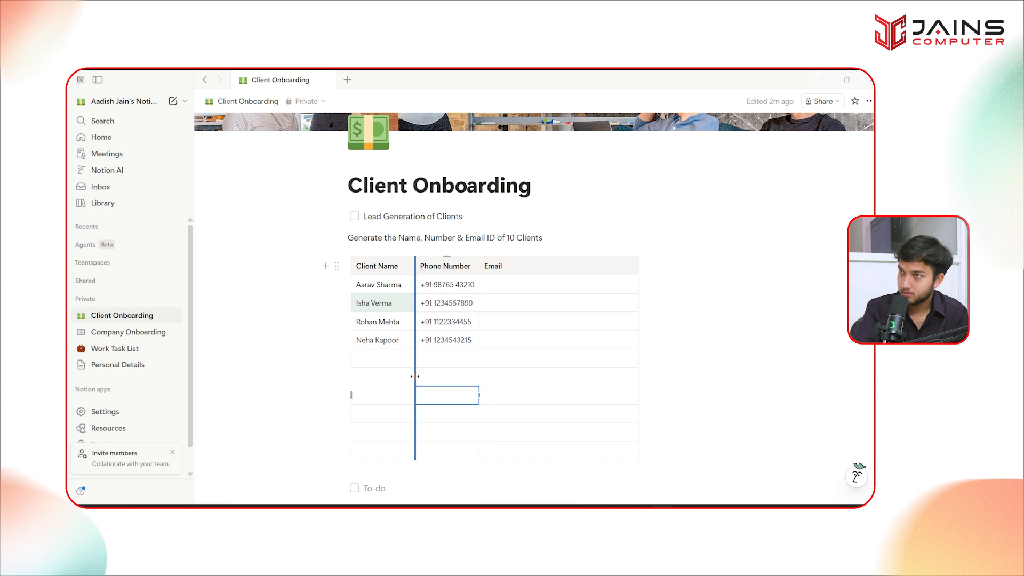
scroll(723, 325, up, 2)
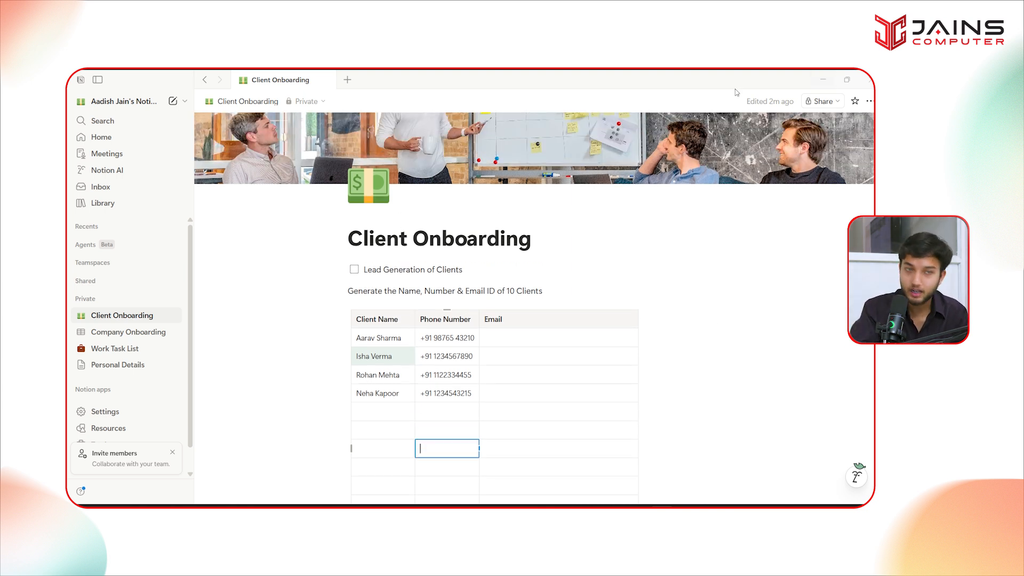
click(383, 418)
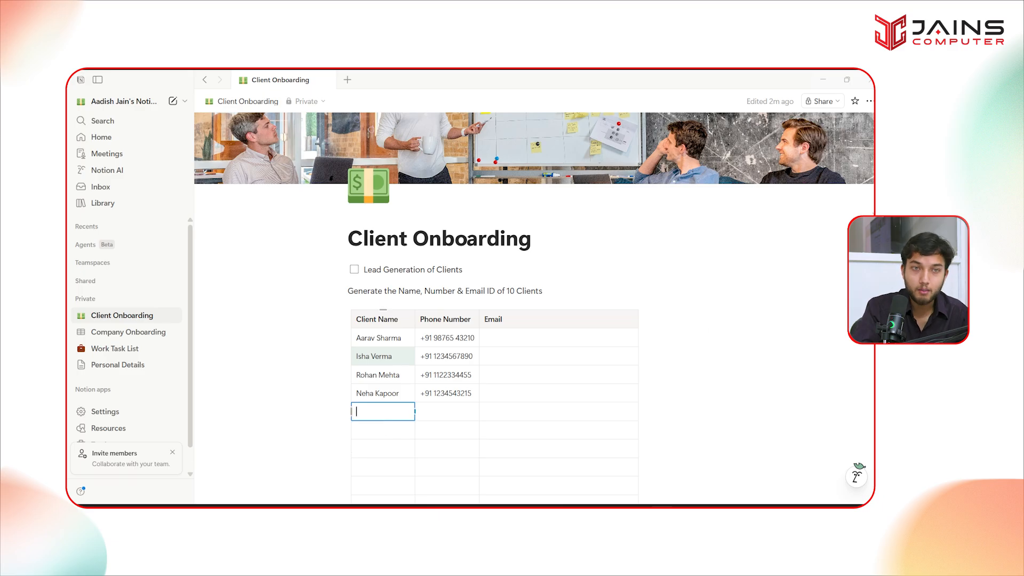
- Share the page by inviting a guest's email address with full access
click(821, 101)
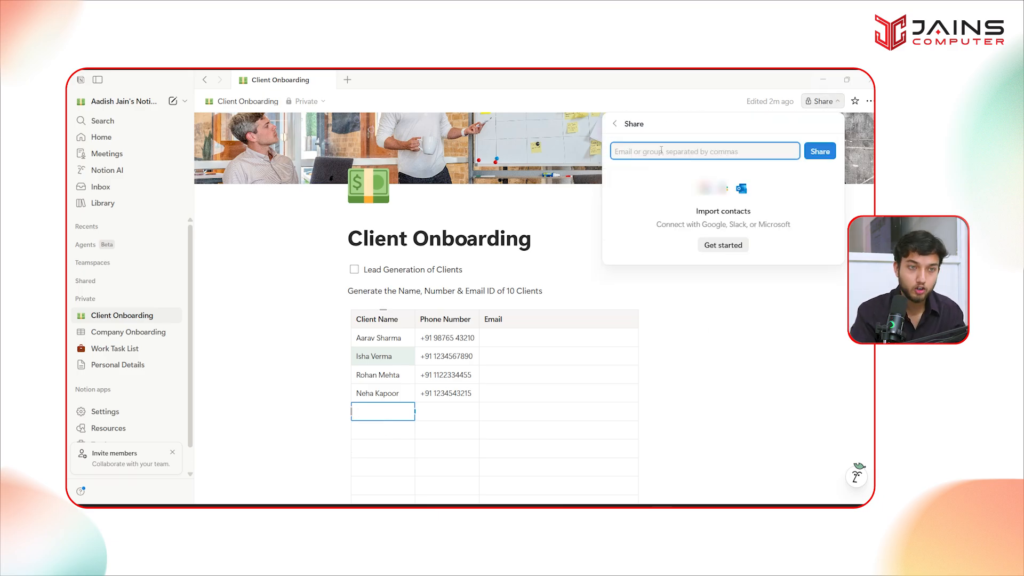
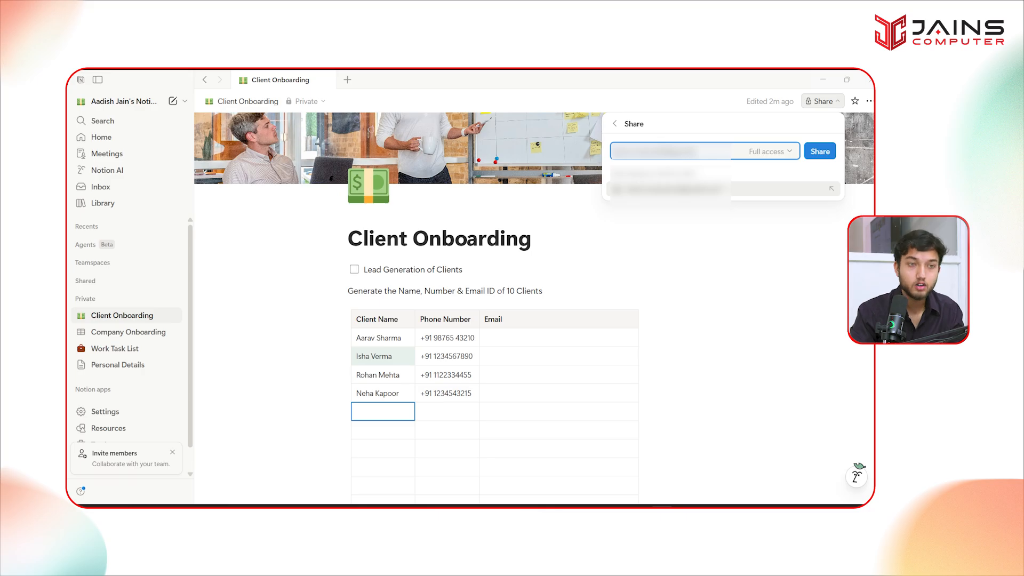
click(812, 153)
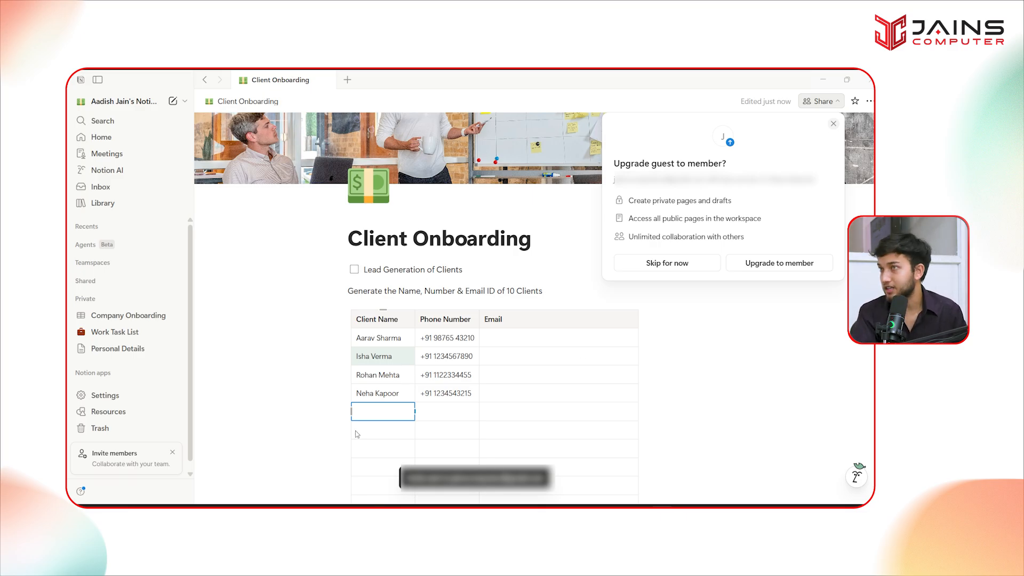
- Tick and untick the Lead Generation of Clients to-do, then open Chrome's taskbar jump list
click(354, 272)
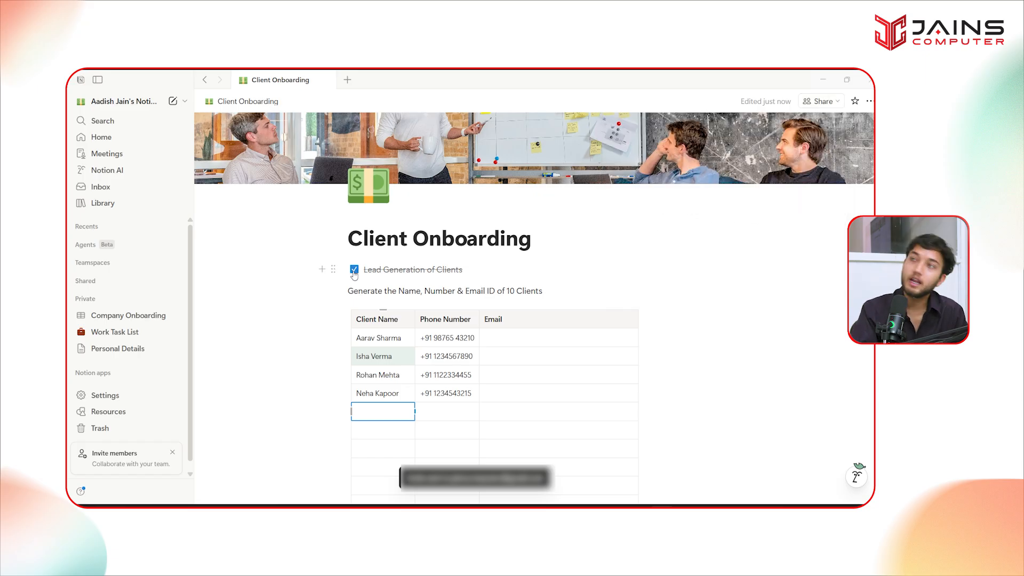
click(353, 271)
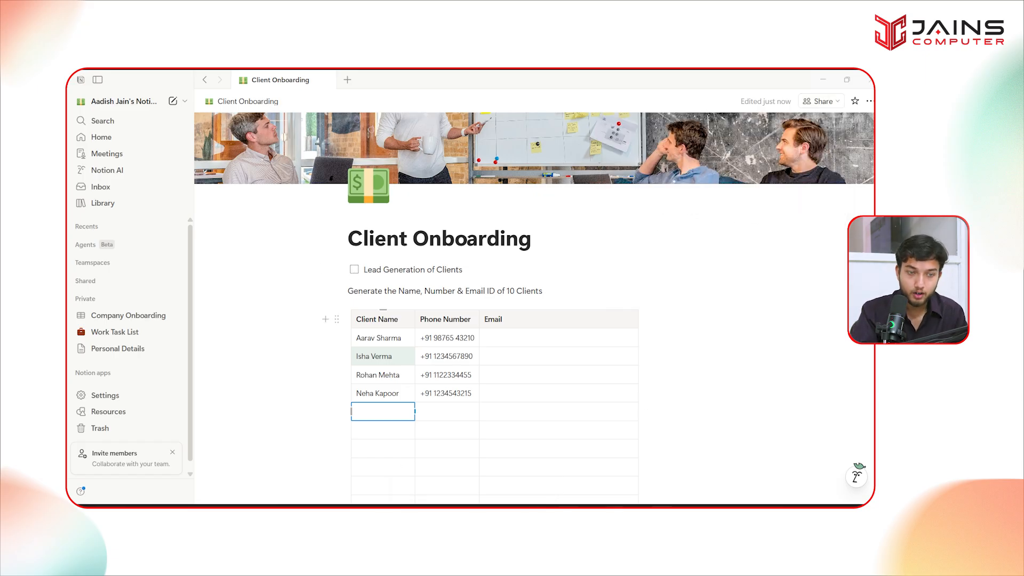
click(614, 503)
right_click(615, 504)
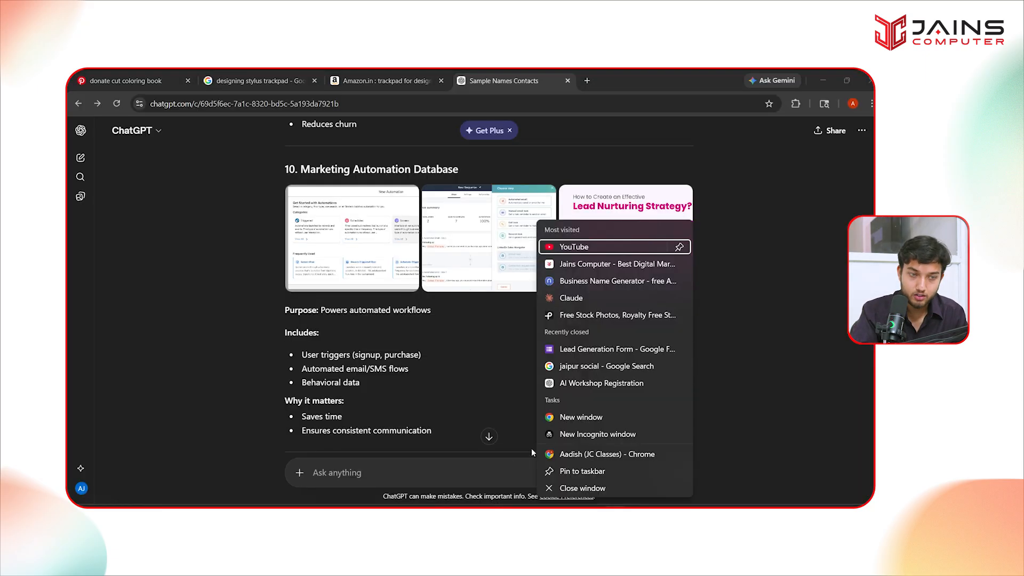
- Open a new Chrome window in another profile, go to notion.com, and switch to the guest workspace
click(581, 454)
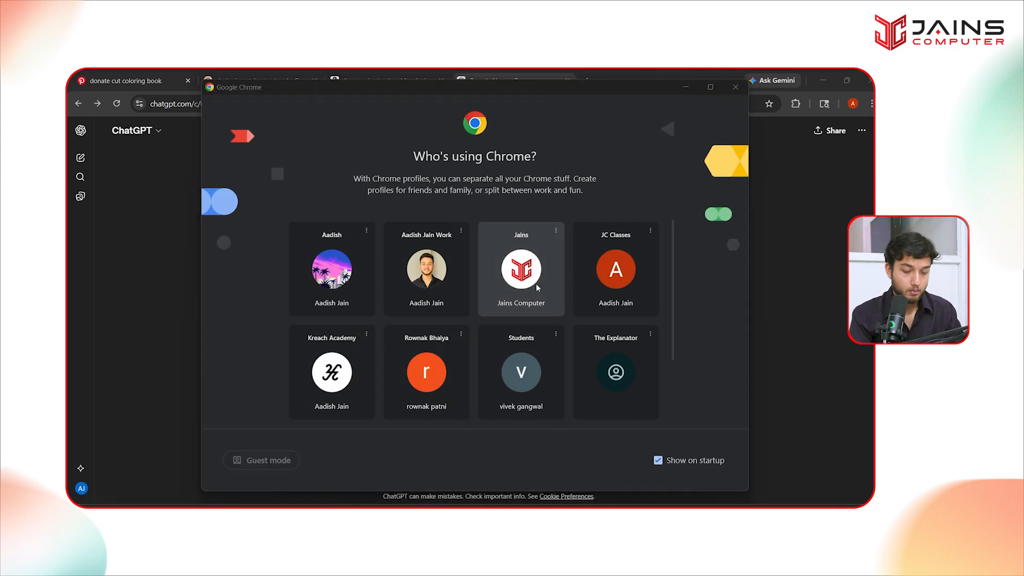
click(536, 288)
text(notion)
key(Return)
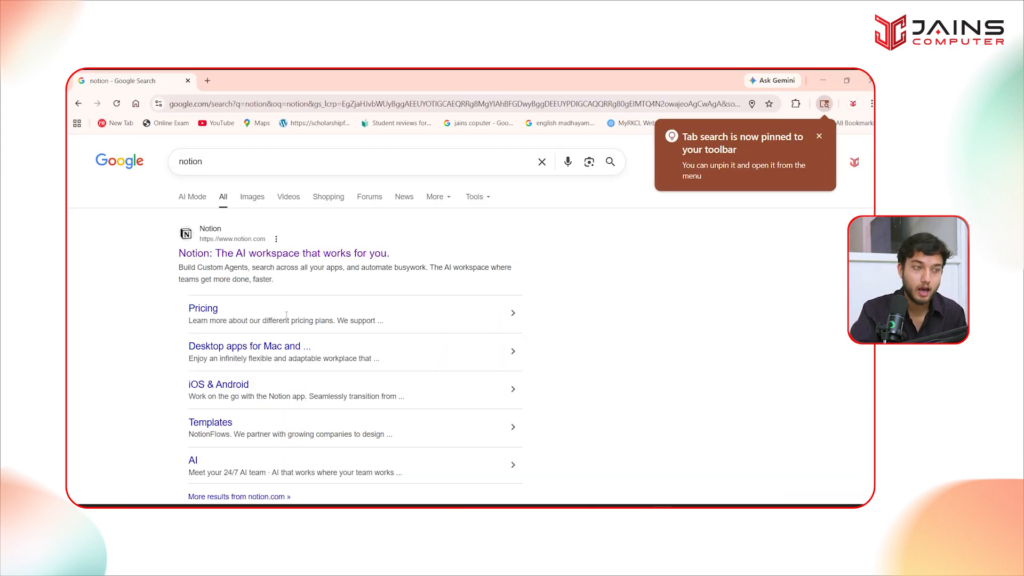
click(297, 253)
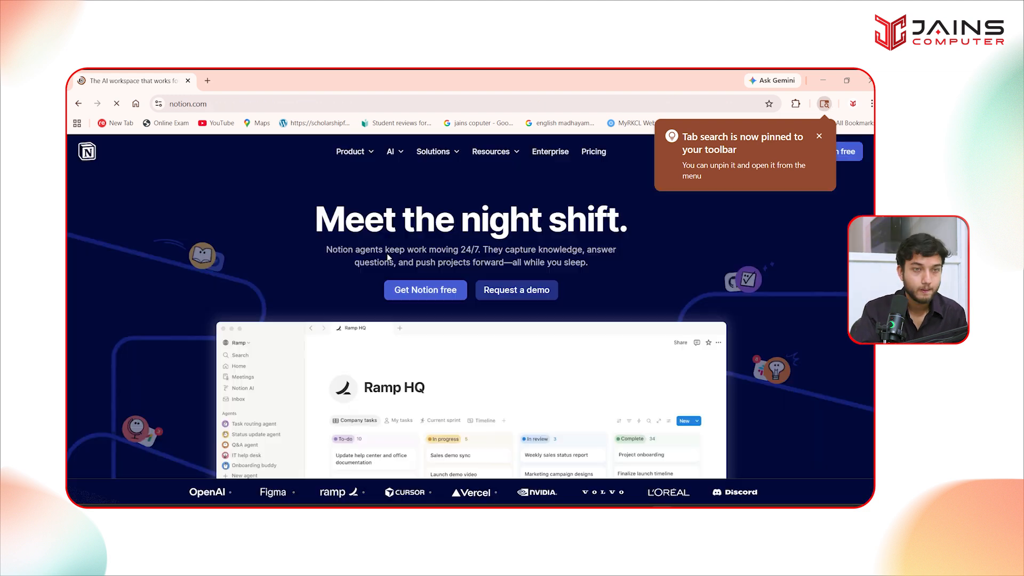
click(819, 136)
click(827, 154)
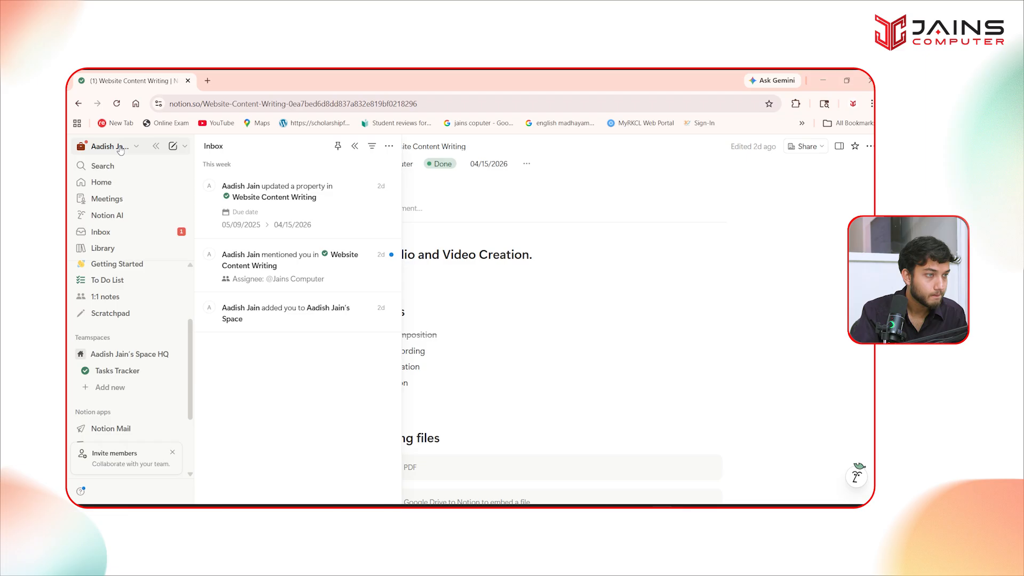
click(112, 147)
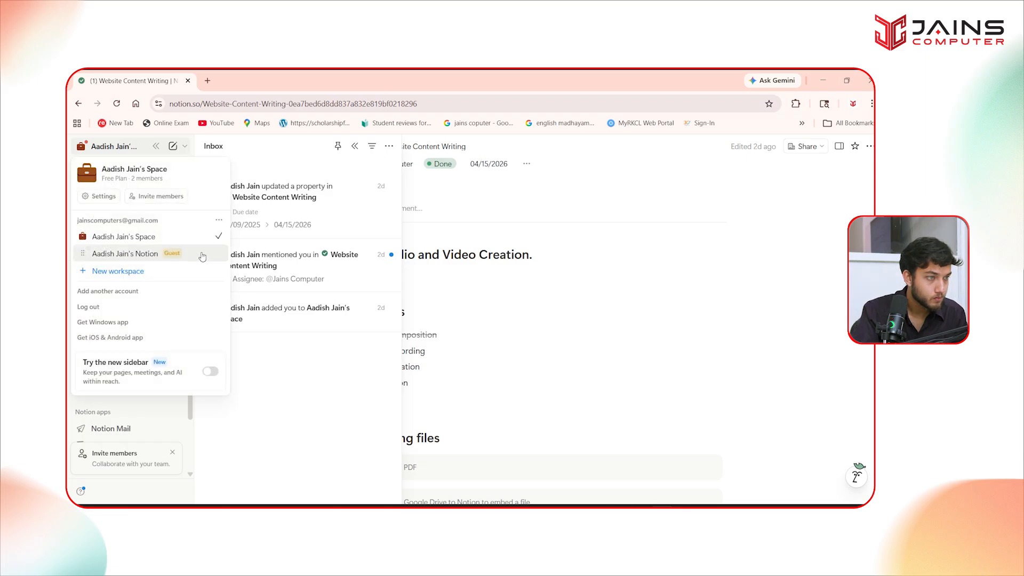
click(202, 256)
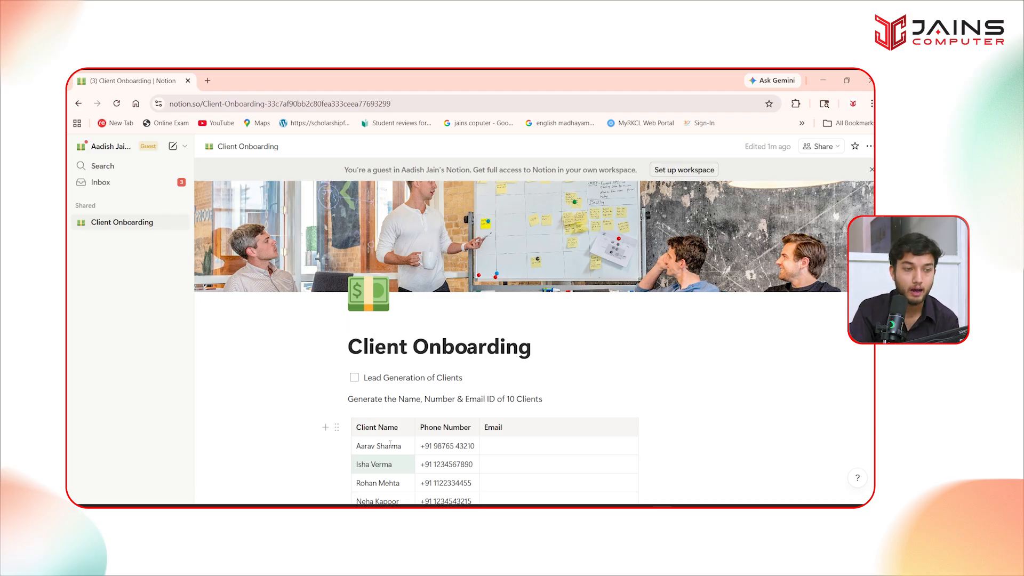
scroll(416, 419, down, 1)
- Give the second client a sample email and add a Remark column set to Converted for that row
click(493, 411)
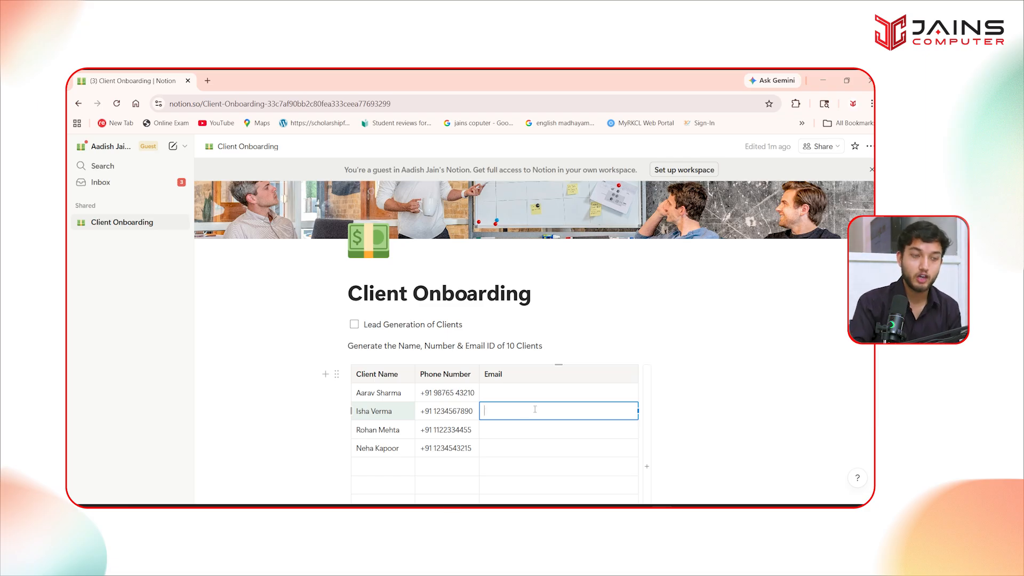
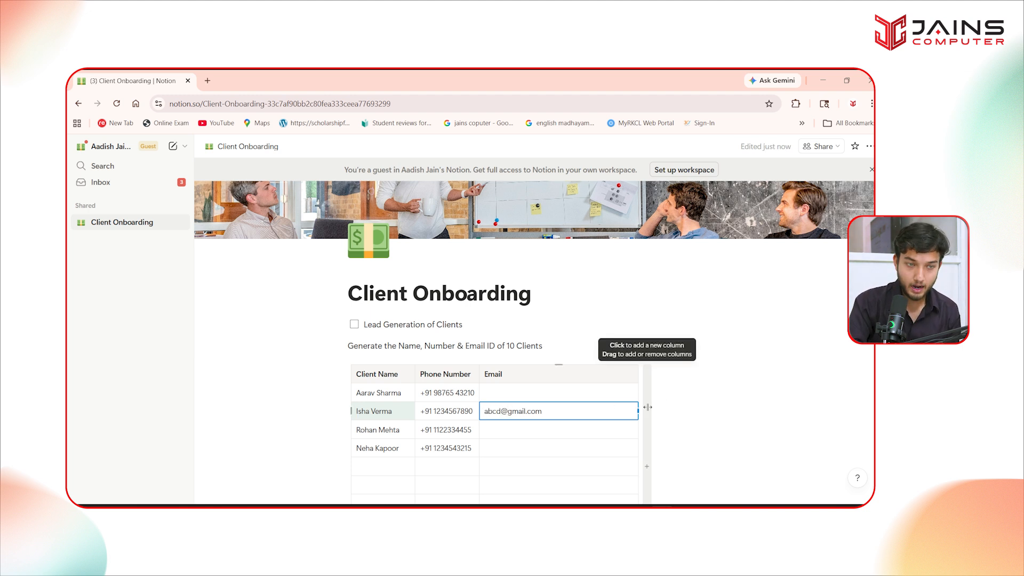
click(666, 371)
text(Remark)
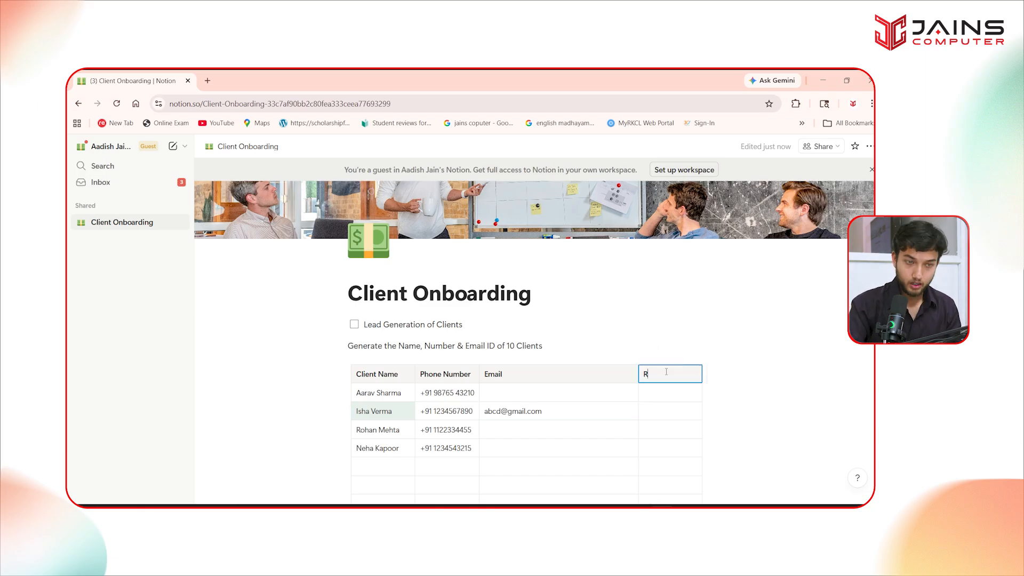
click(660, 403)
text(Converted)
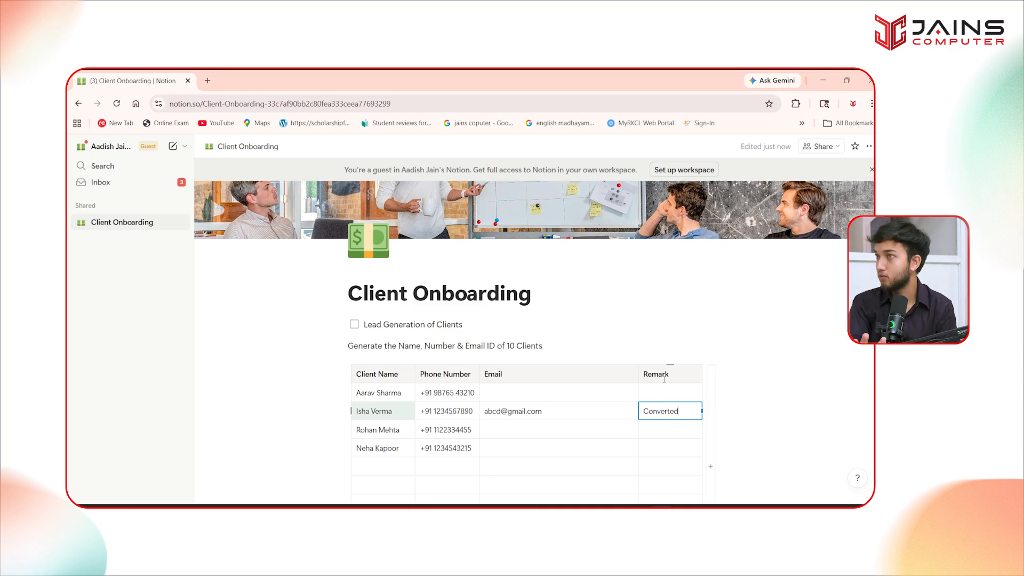
click(801, 395)
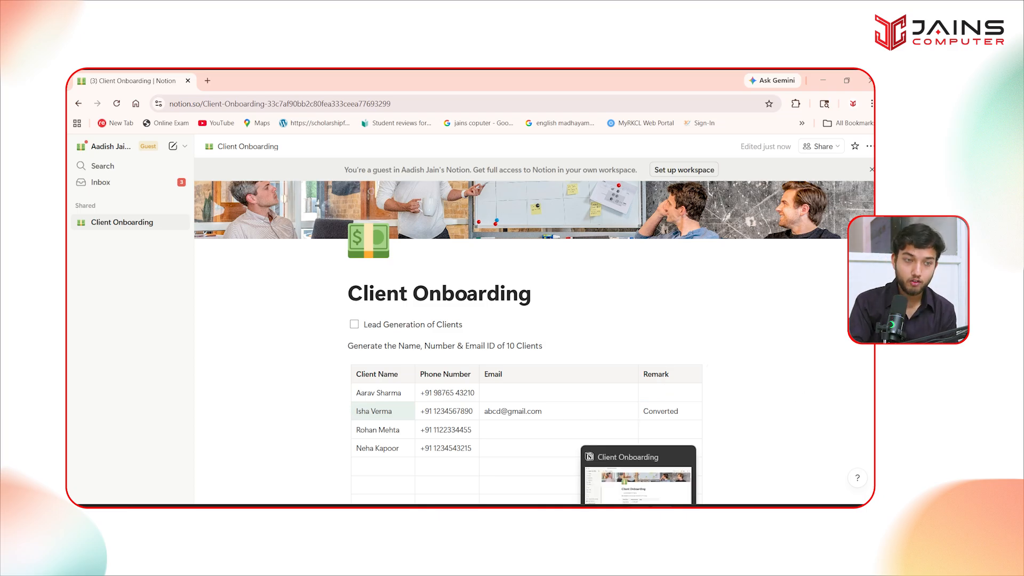
click(638, 502)
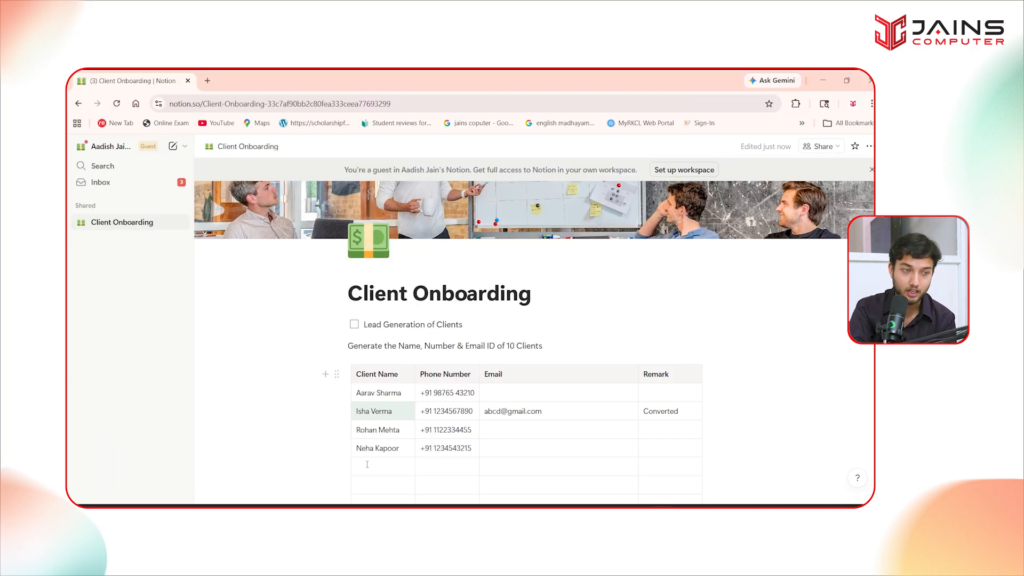
- Tick the Lead Generation of Clients to-do and bring the ChatGPT browser window forward
scroll(367, 461, down, 2)
scroll(331, 351, up, 2)
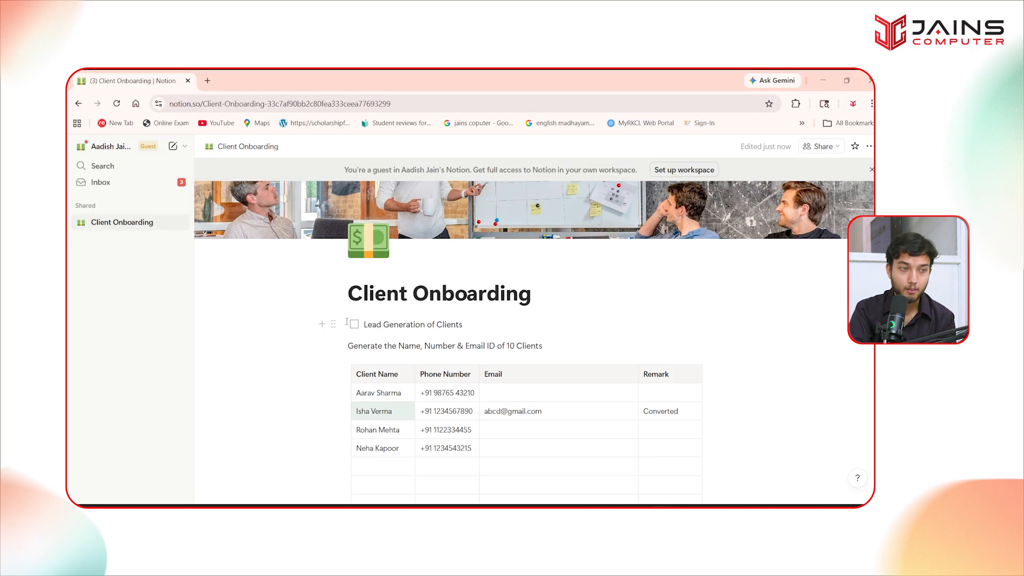
click(353, 324)
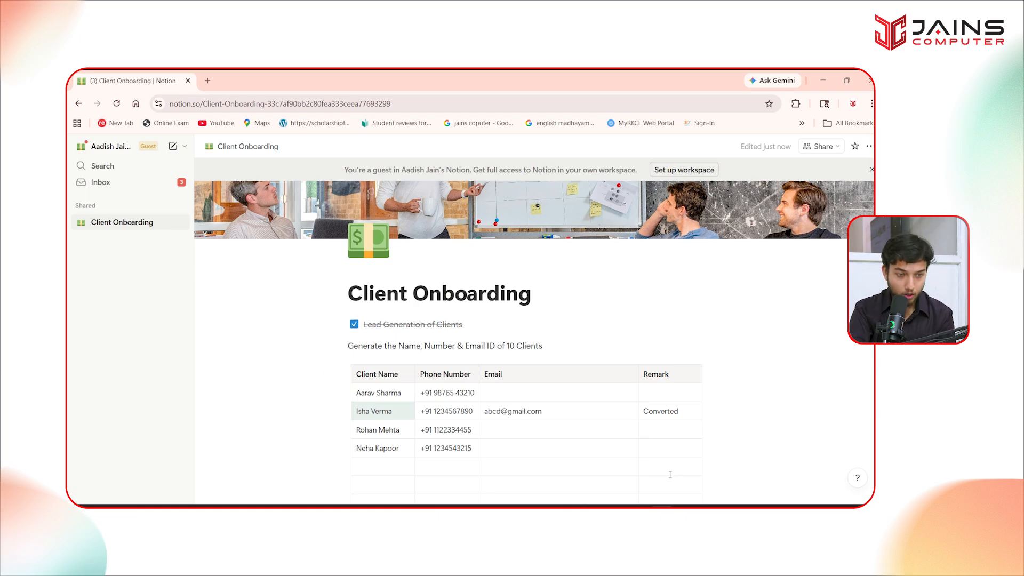
click(569, 504)
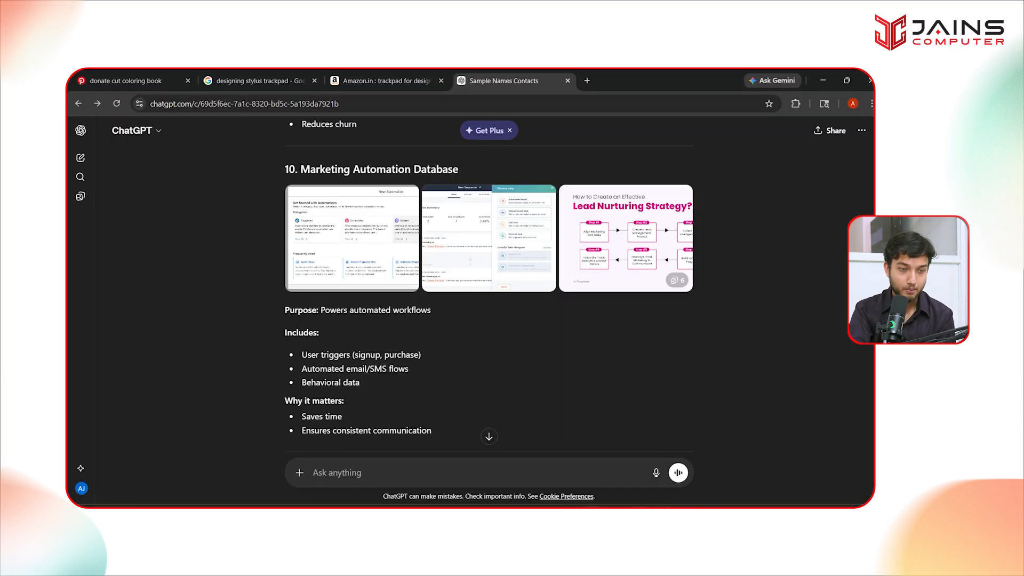
- Return to the guest's Client Onboarding page in Chrome and select the second client's email
mouse_move(664, 506)
key(alt+Tab)
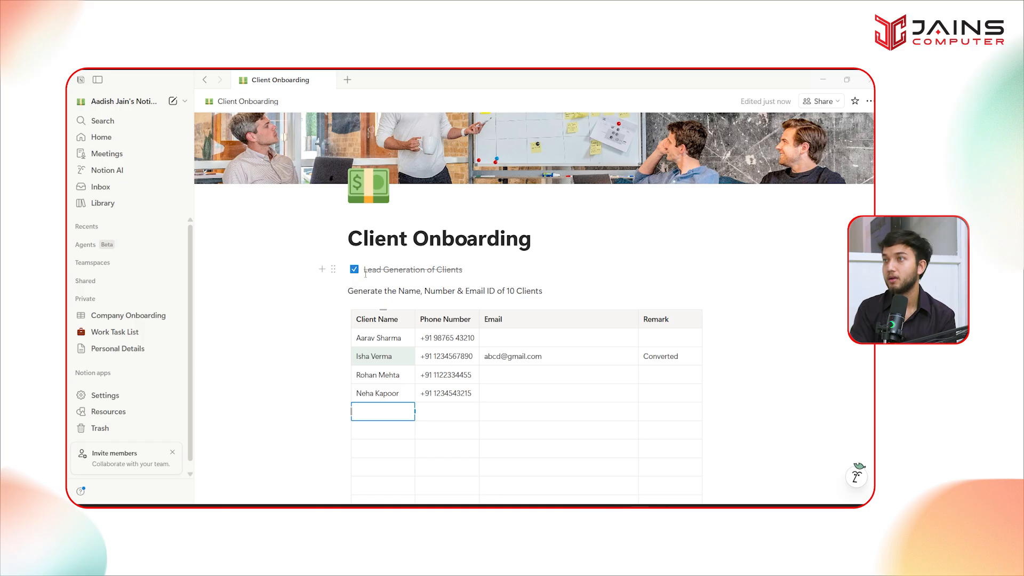
key(alt+Tab)
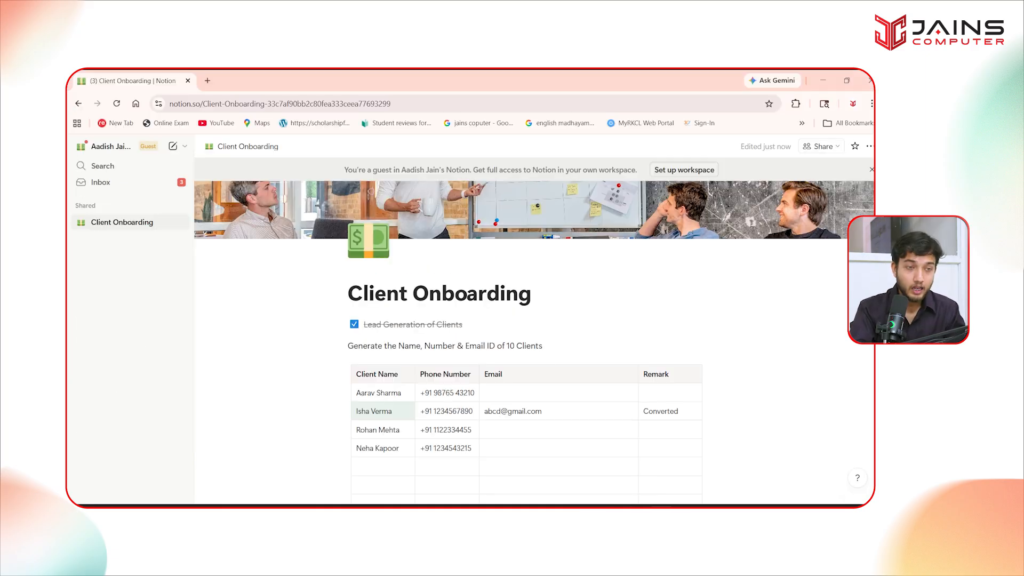
triple_click(507, 411)
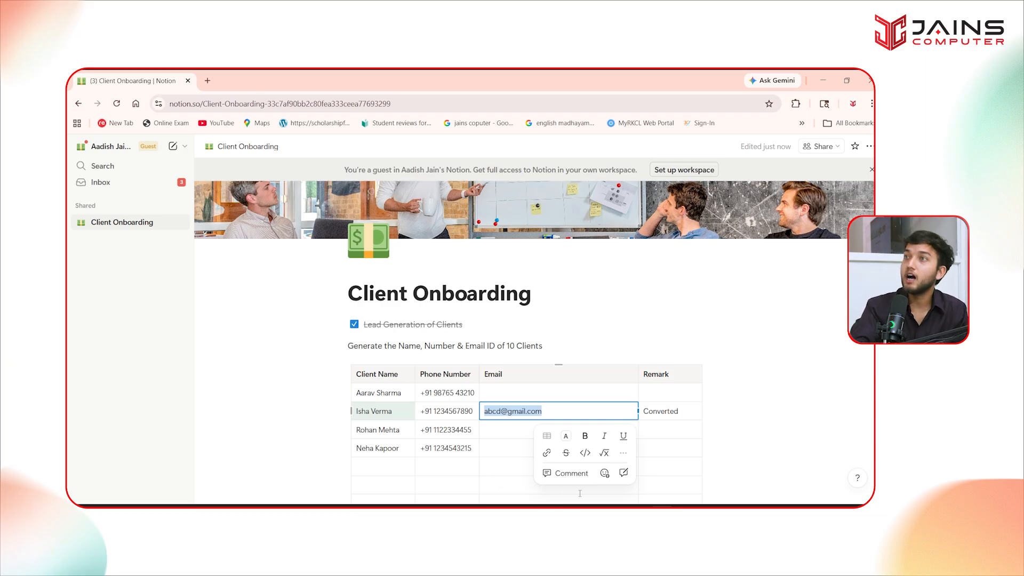
- Delete the Converted remark from the second client's row, then select that client's full name
double_click(671, 412)
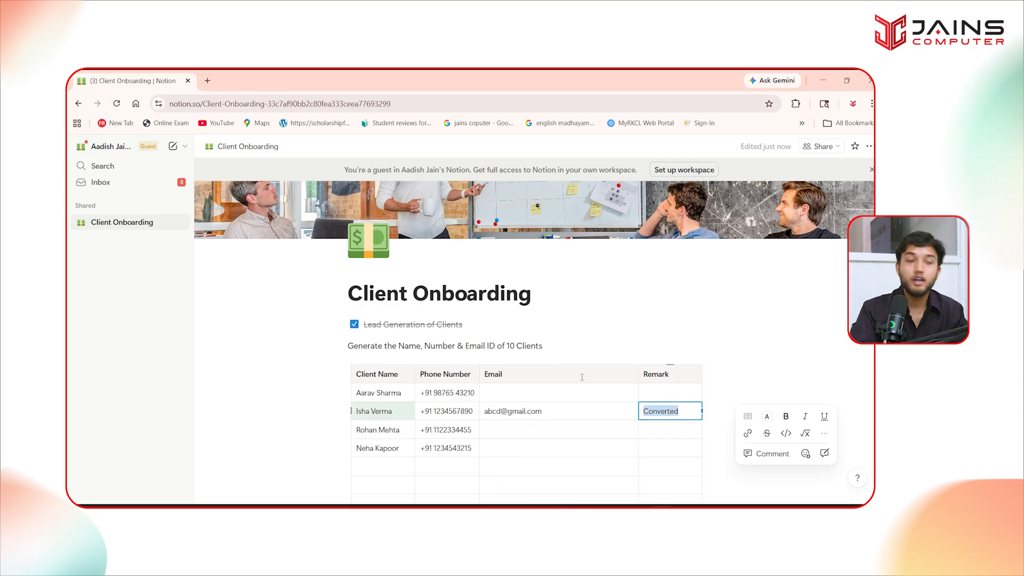
drag(356, 411, 391, 411)
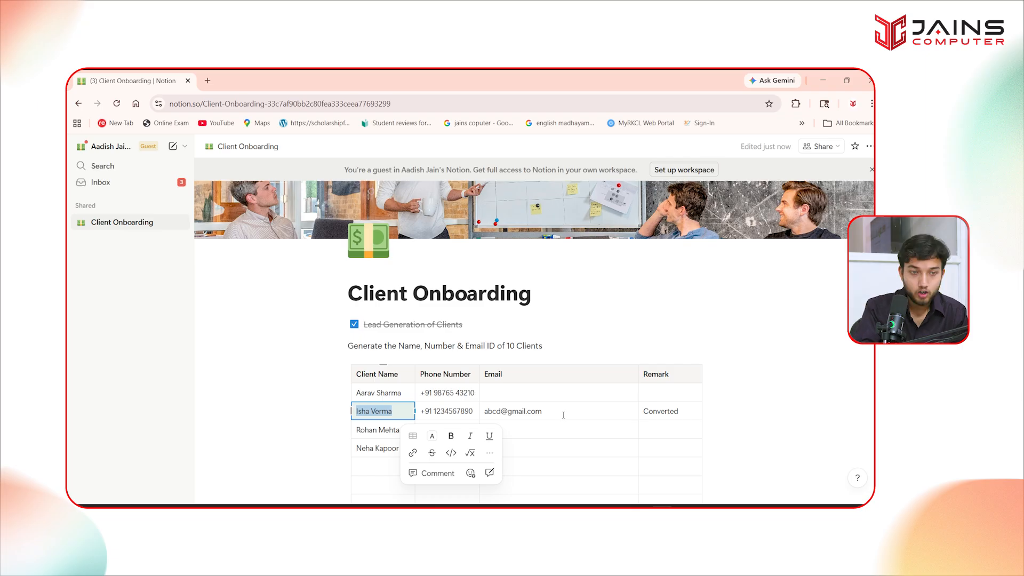
double_click(665, 415)
key(BackSpace)
click(730, 443)
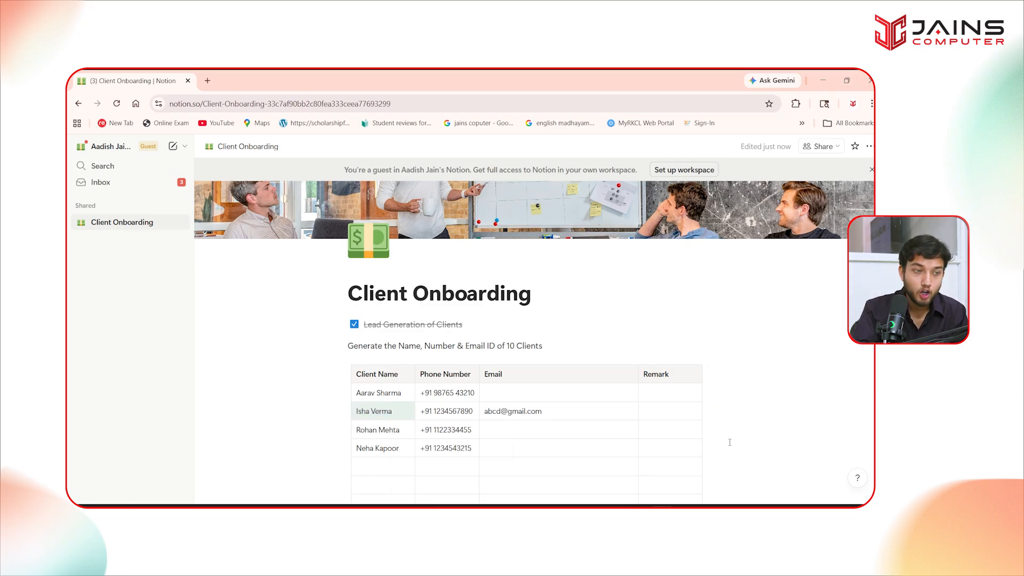
triple_click(391, 414)
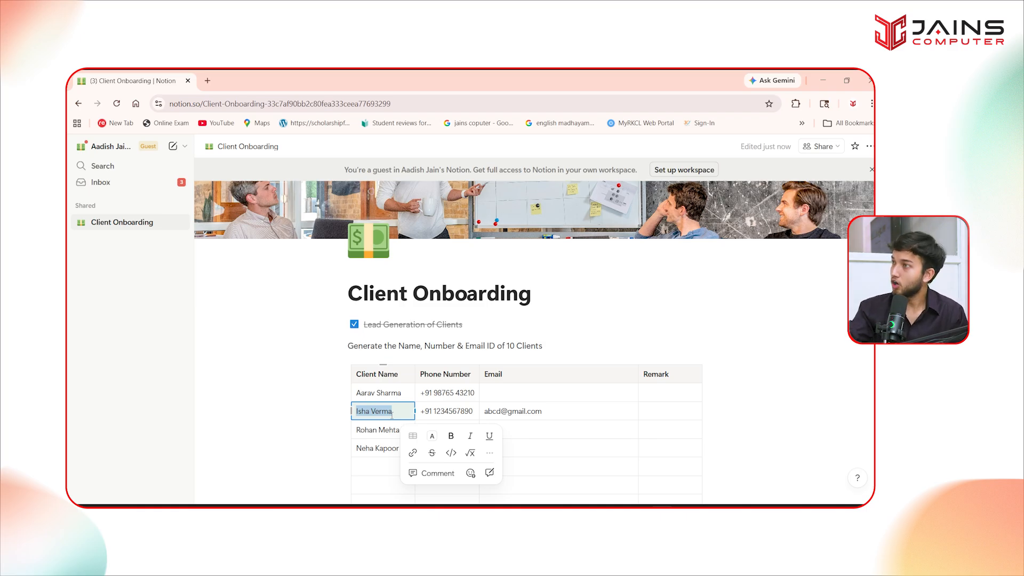
- Post the comment 'Logo, Website Building' on the second client's name
click(434, 473)
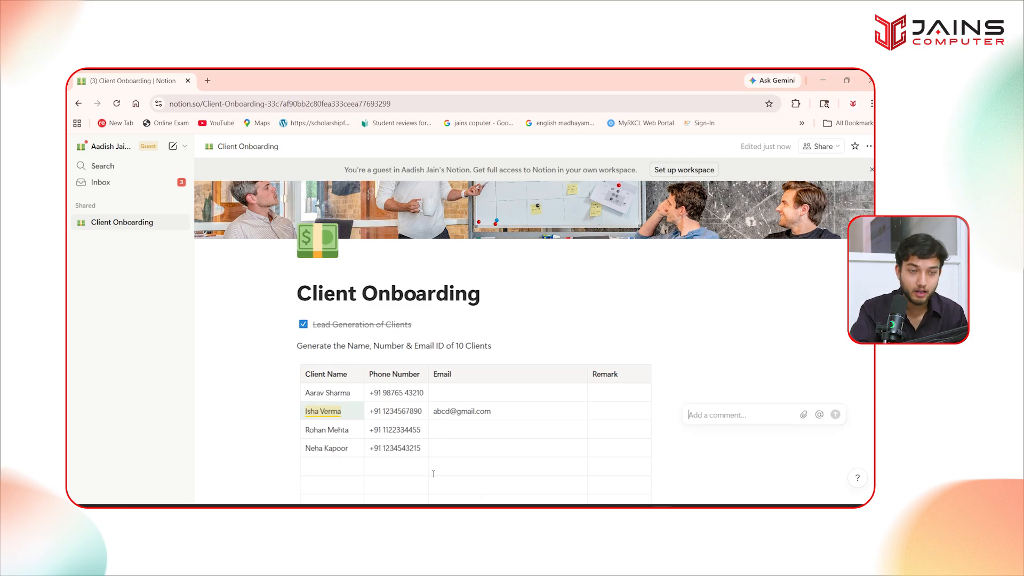
text(Logo)
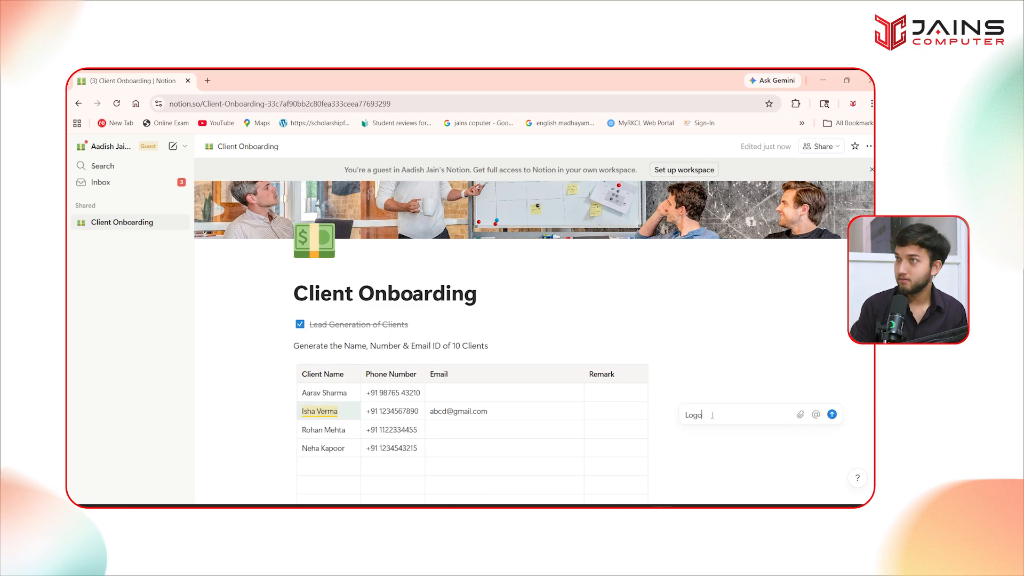
text(, Website Bu)
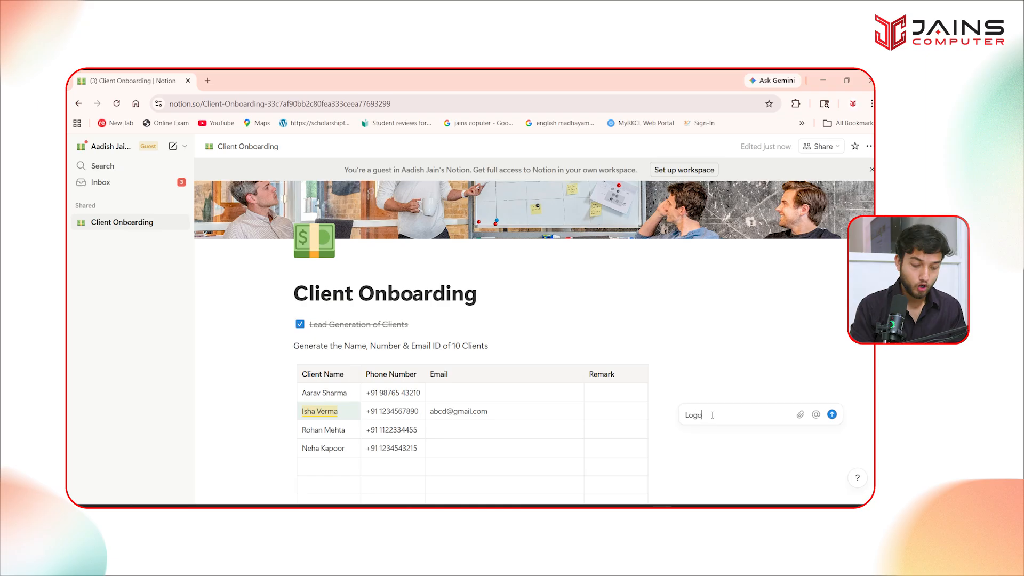
text(ilding)
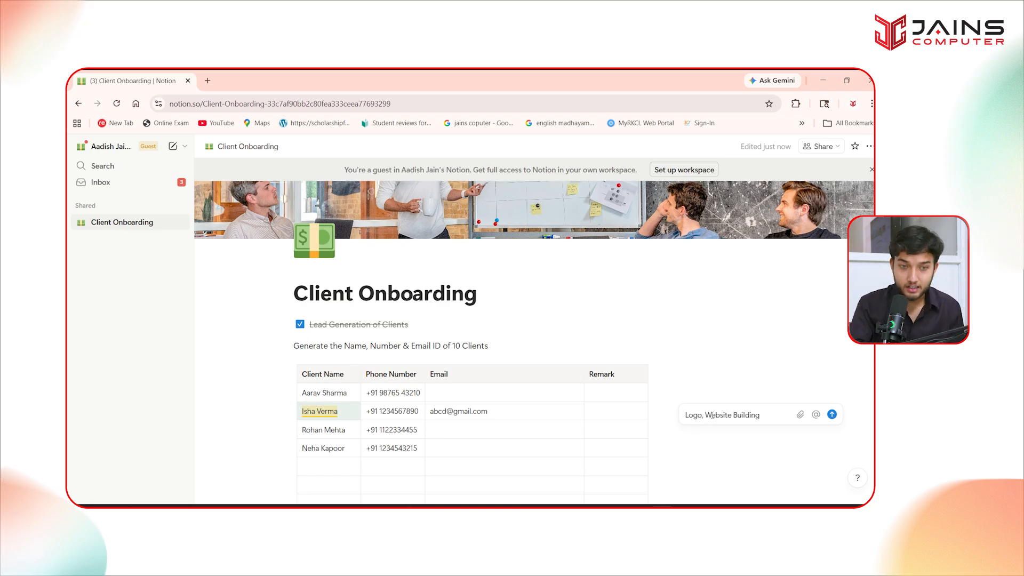
click(832, 414)
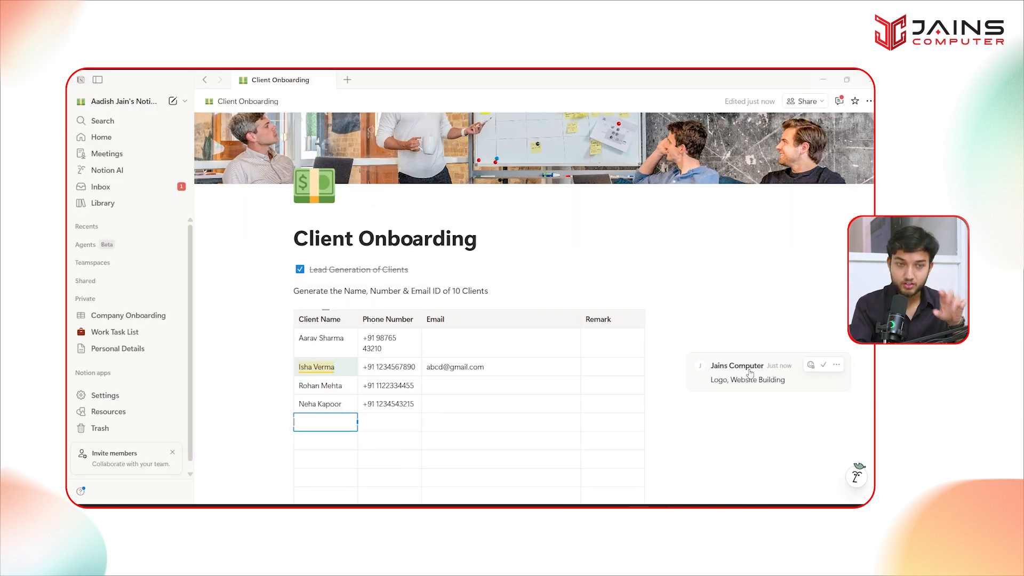
- Open the posted comment thread, then select the fourth client's full name
click(713, 376)
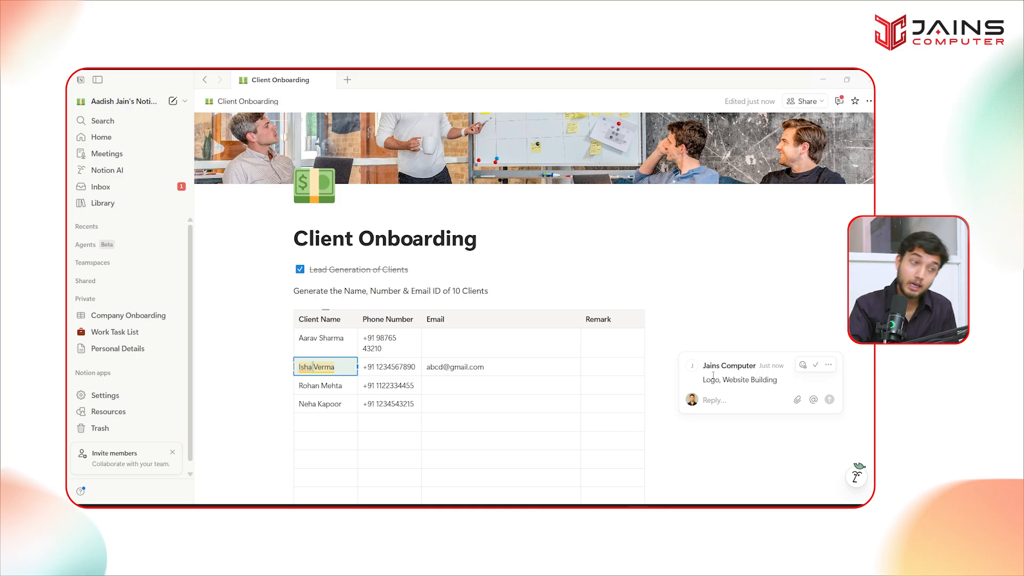
triple_click(308, 405)
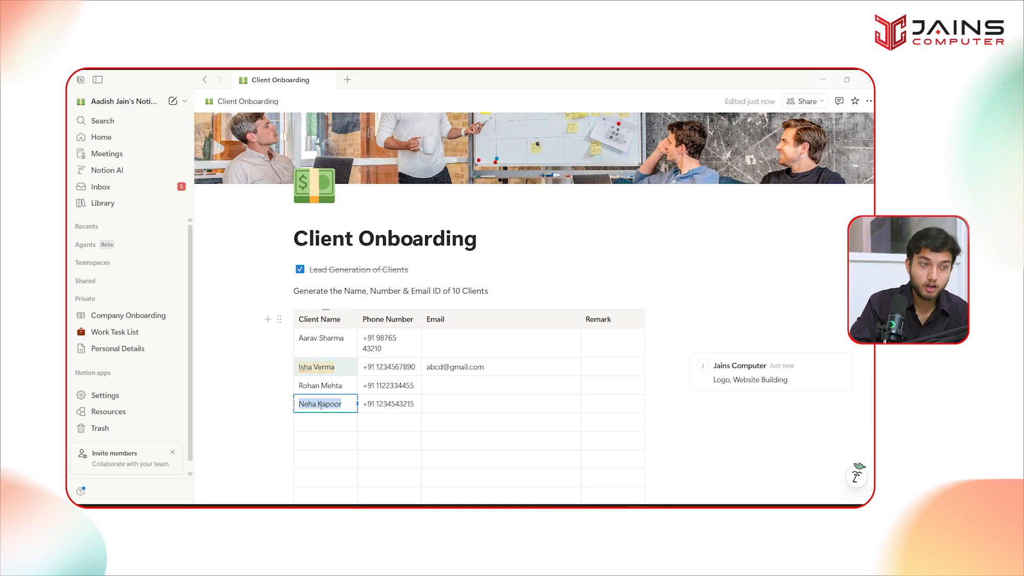
right_click(320, 406)
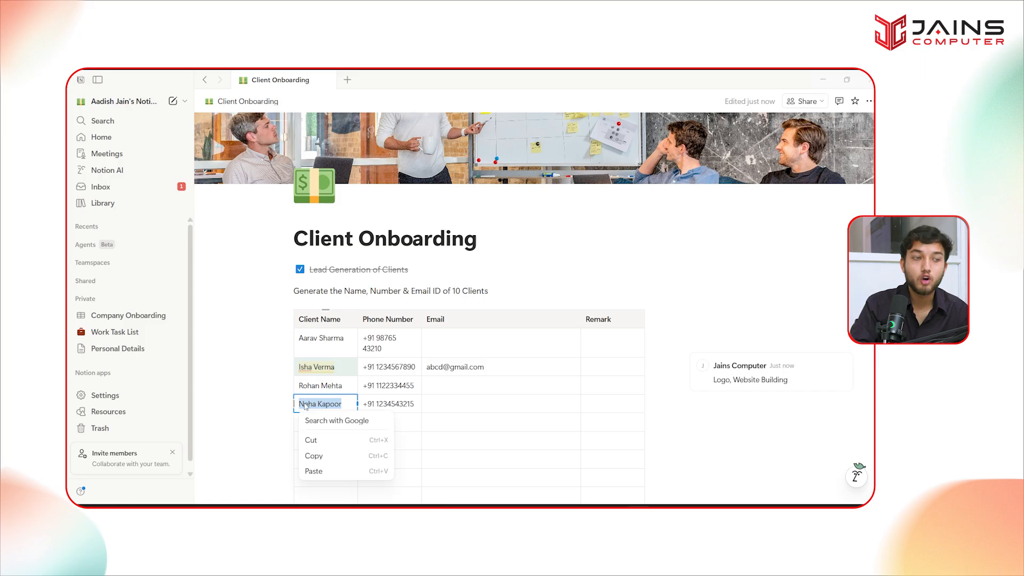
click(312, 403)
triple_click(309, 404)
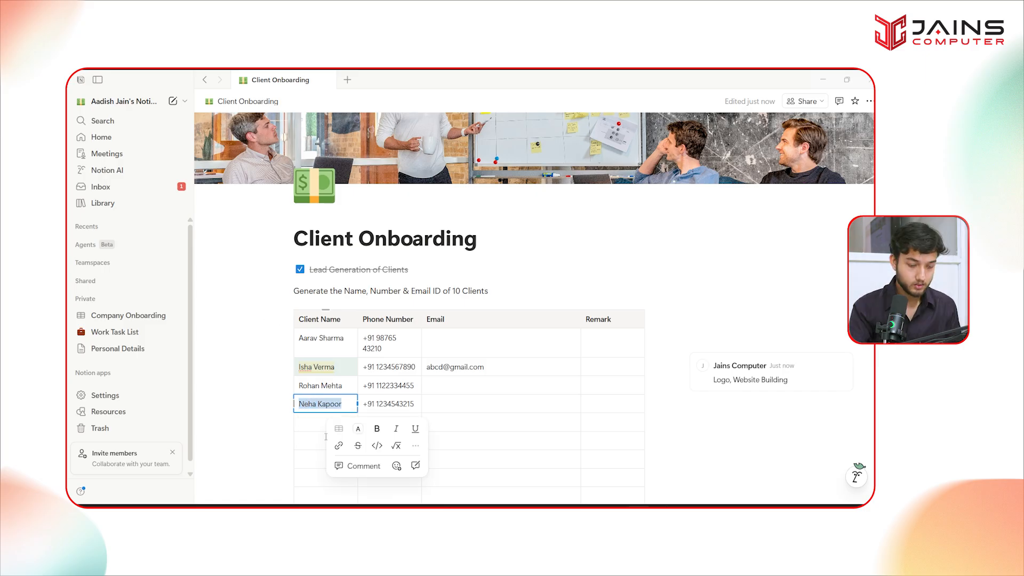
- Draft a comment on that name reading 'Google Meeting at 2 PM' with a teammate @-mention
click(362, 466)
text(@)
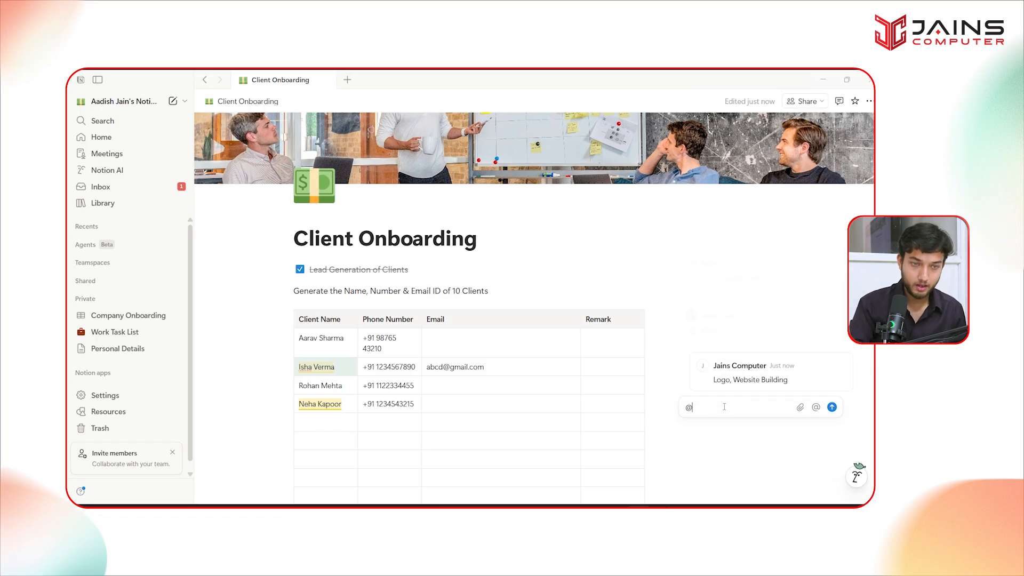
key(BackSpace)
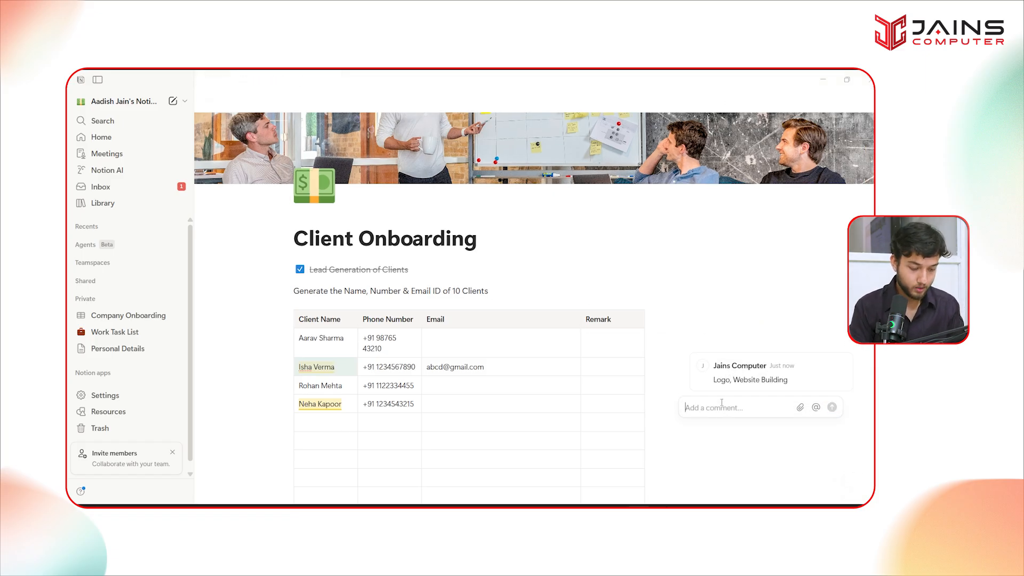
text(Google Me)
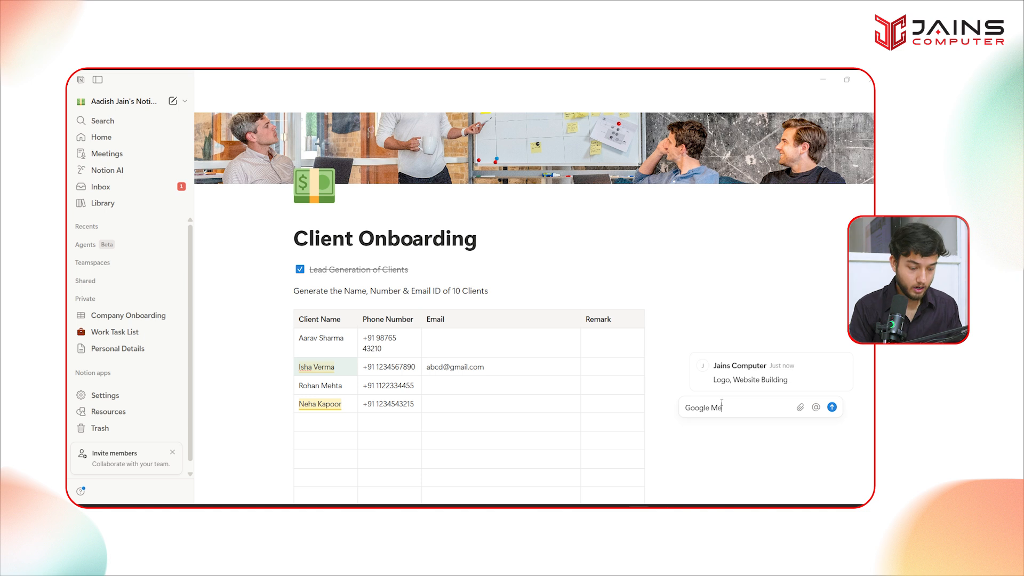
text(eting at 2 )
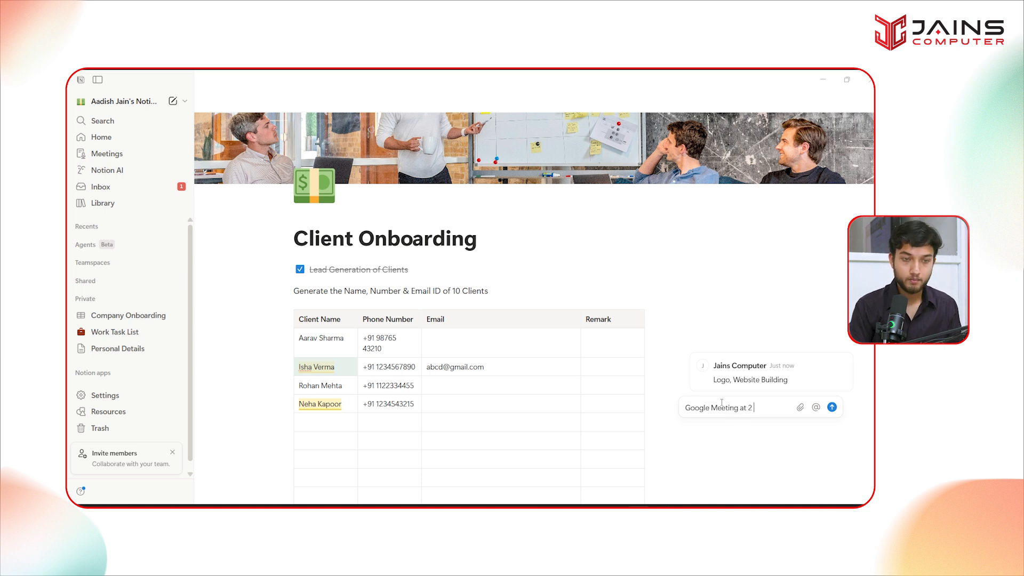
text(PM)
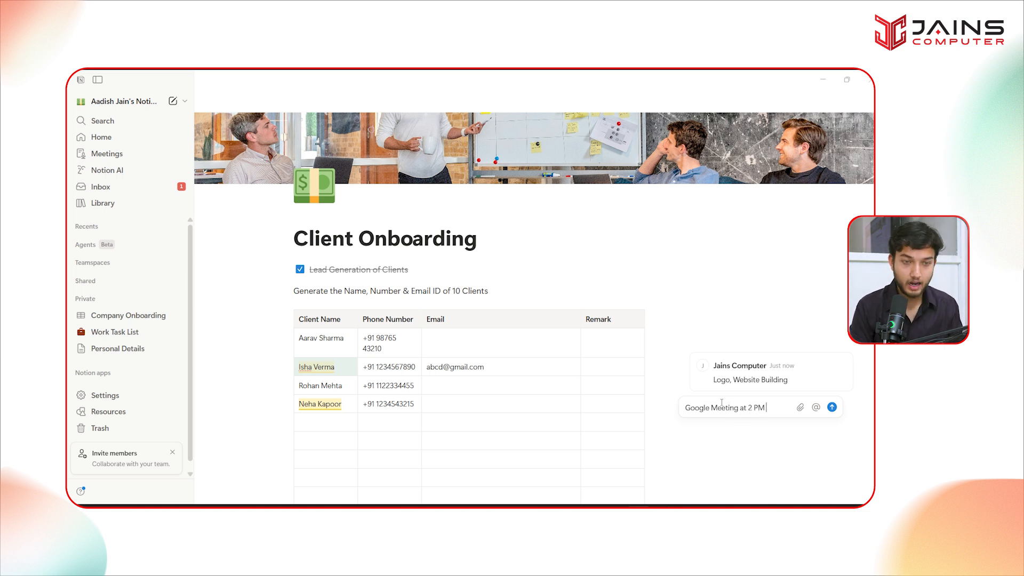
text( @Bhavesh)
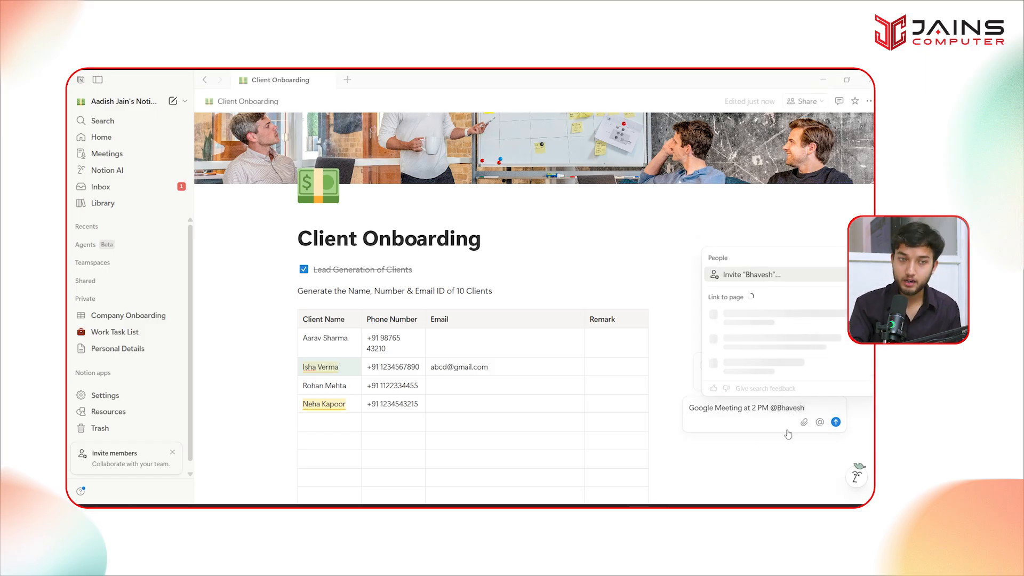
- Send the 'Google Meeting at 2 PM' comment and check it in the other view
click(834, 424)
key(alt+Tab)
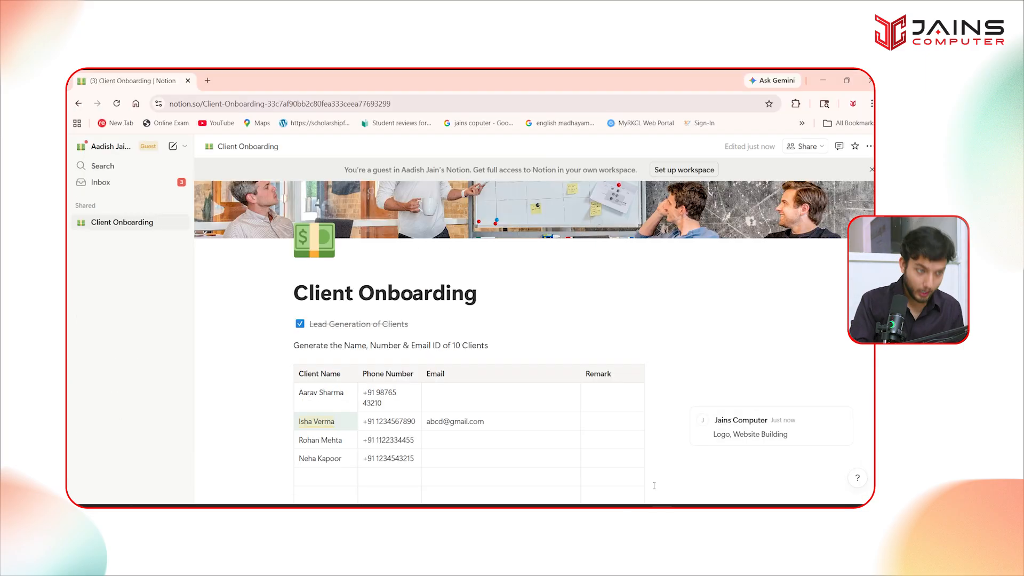
scroll(566, 405, down, 1)
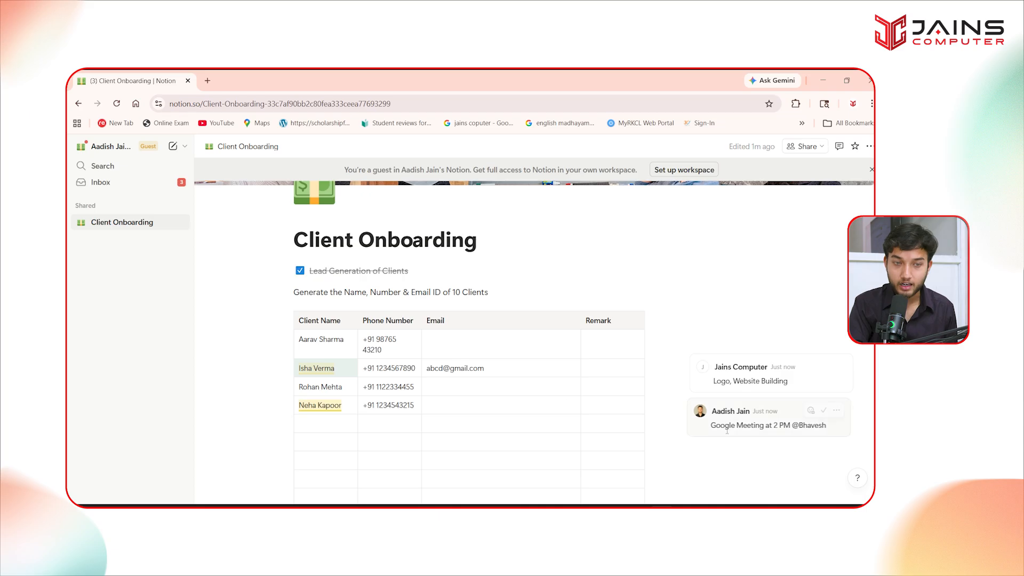
click(776, 428)
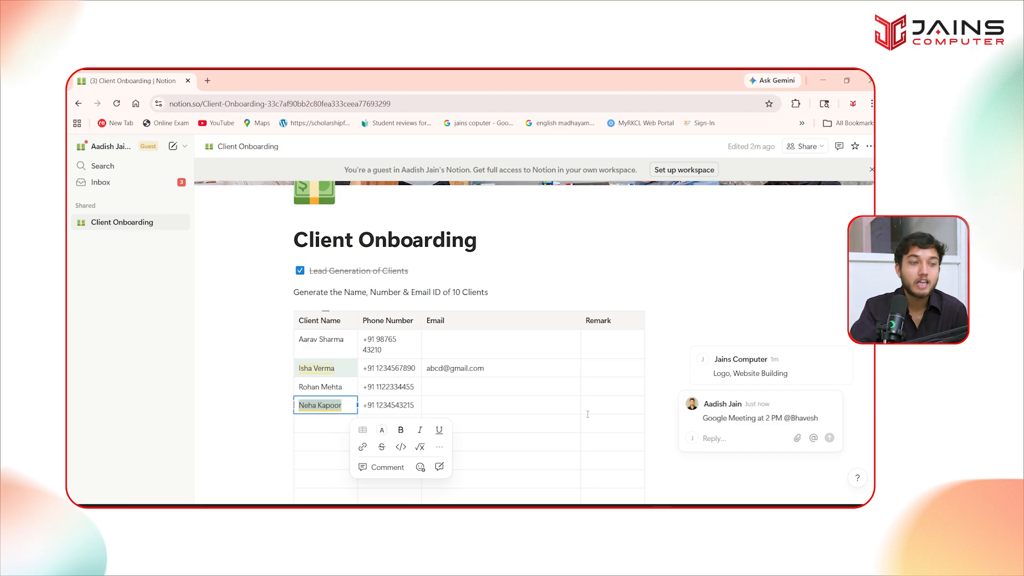
click(427, 387)
scroll(415, 372, down, 4)
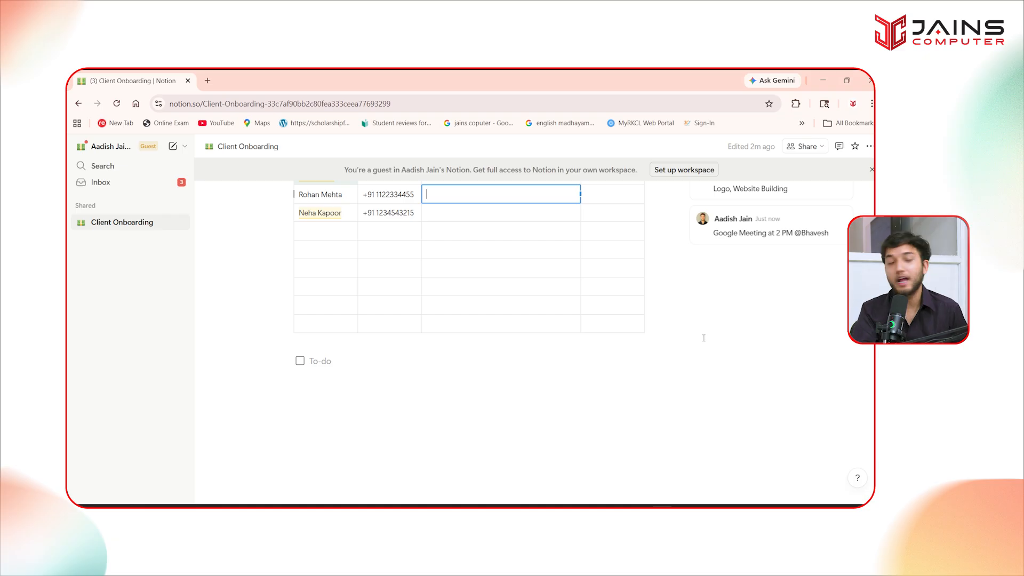
scroll(598, 421, up, 2)
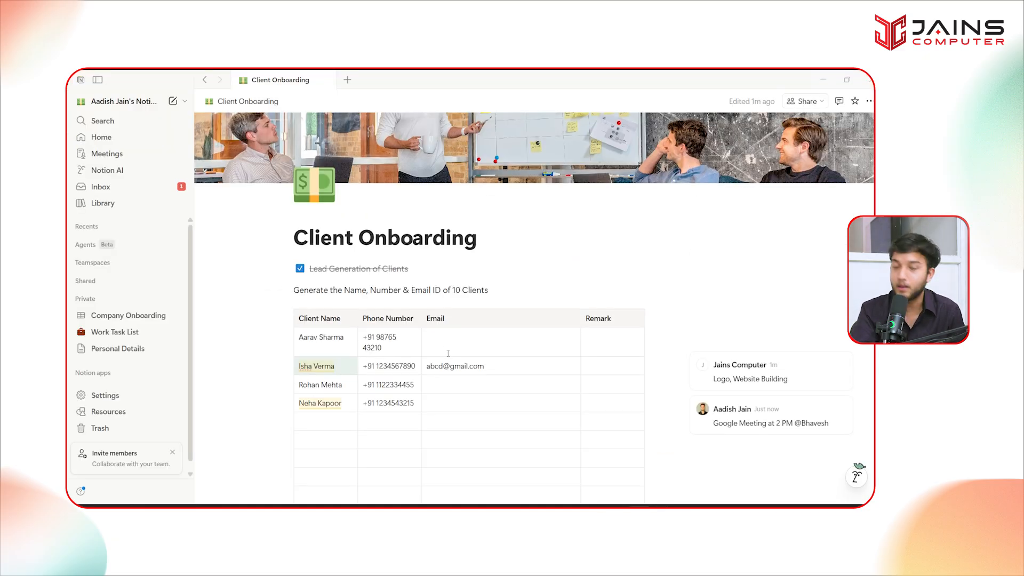
scroll(470, 393, down, 5)
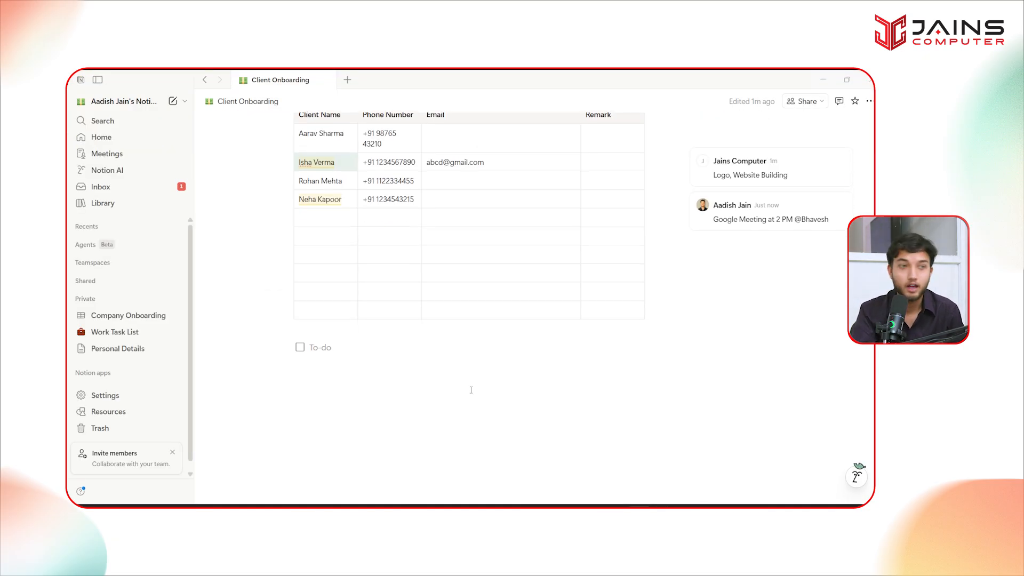
- Ask Notion AI 'When is the google meeting?' and the Google Meet time for the fourth client
click(856, 476)
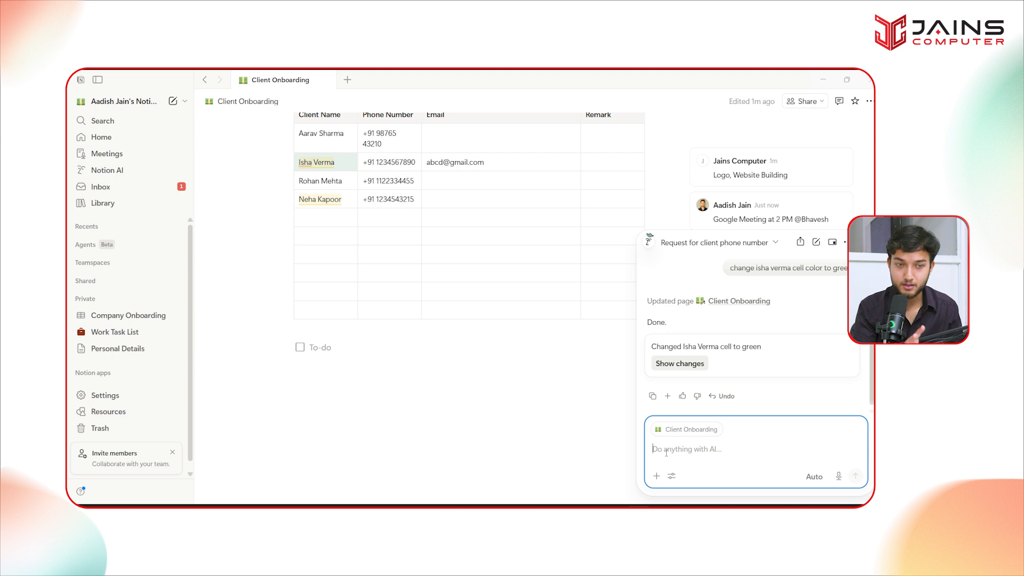
text(When is the google)
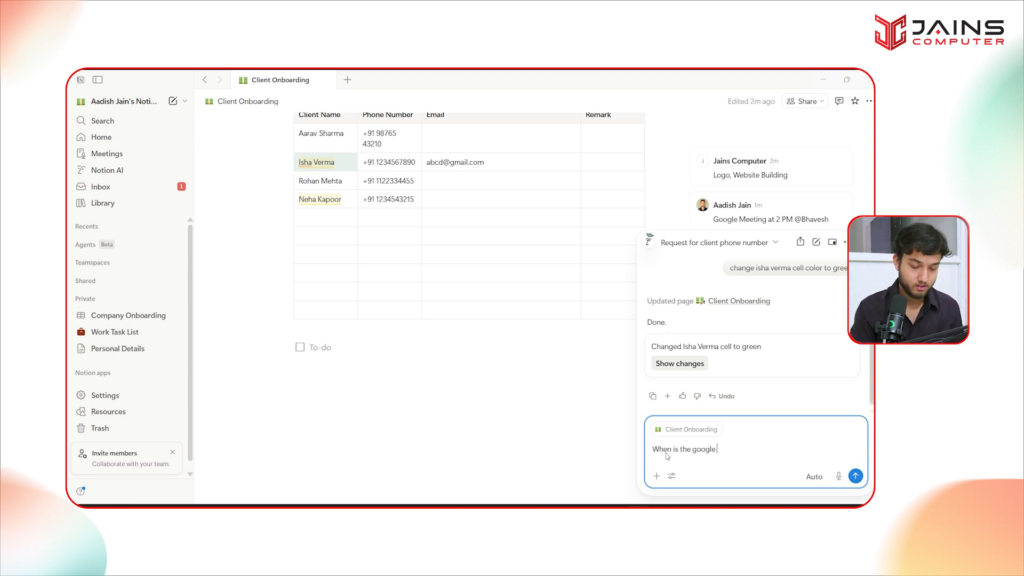
text( meeting?)
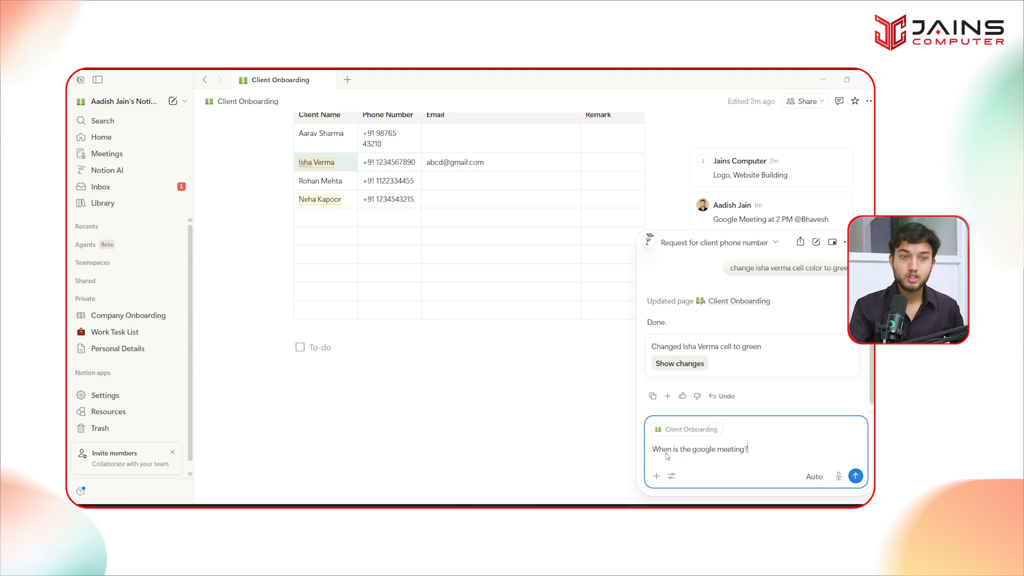
key(Return)
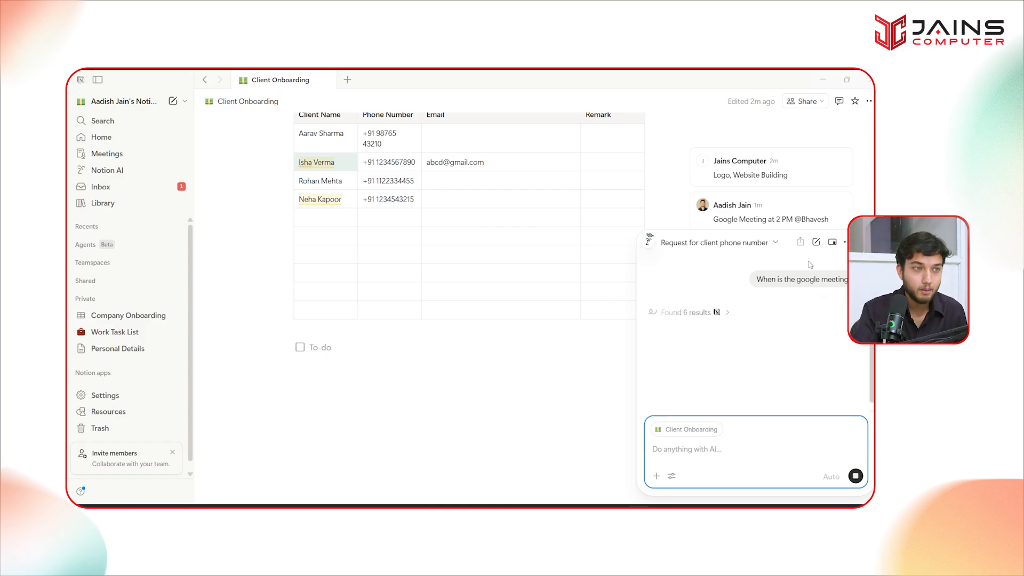
text(Goo)
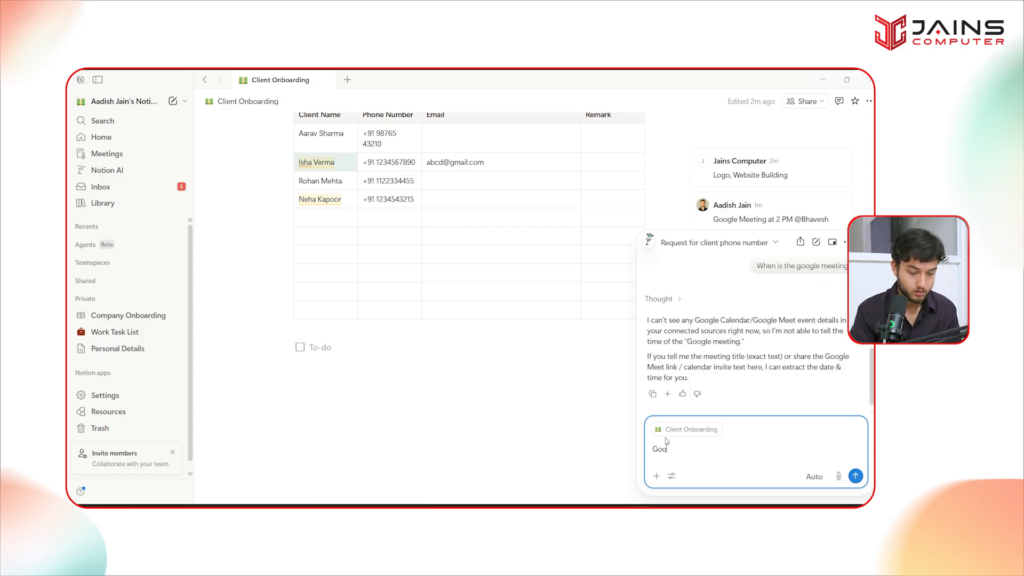
key(Return)
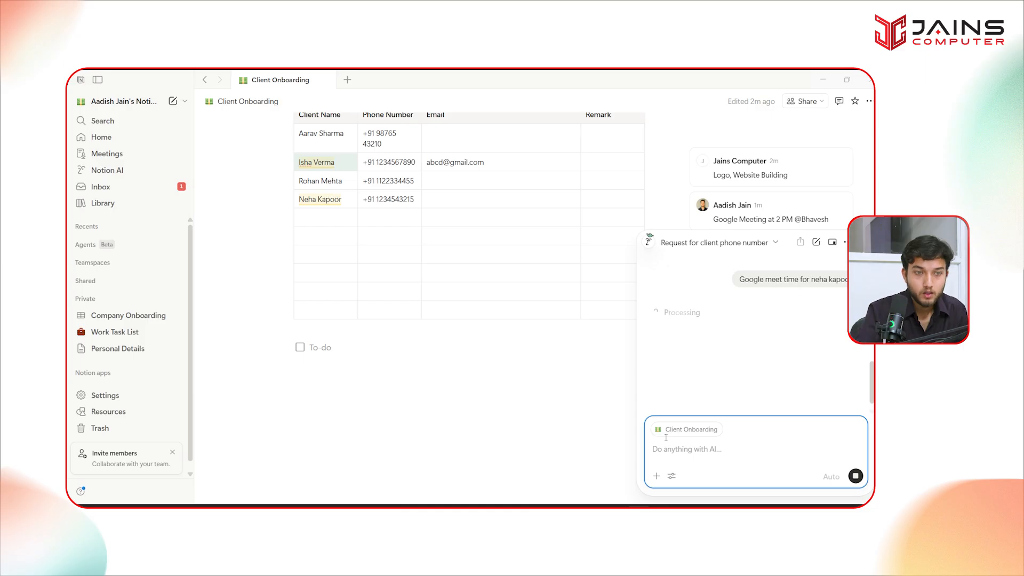
- Go back to the table and select the fourth client's full name
click(326, 199)
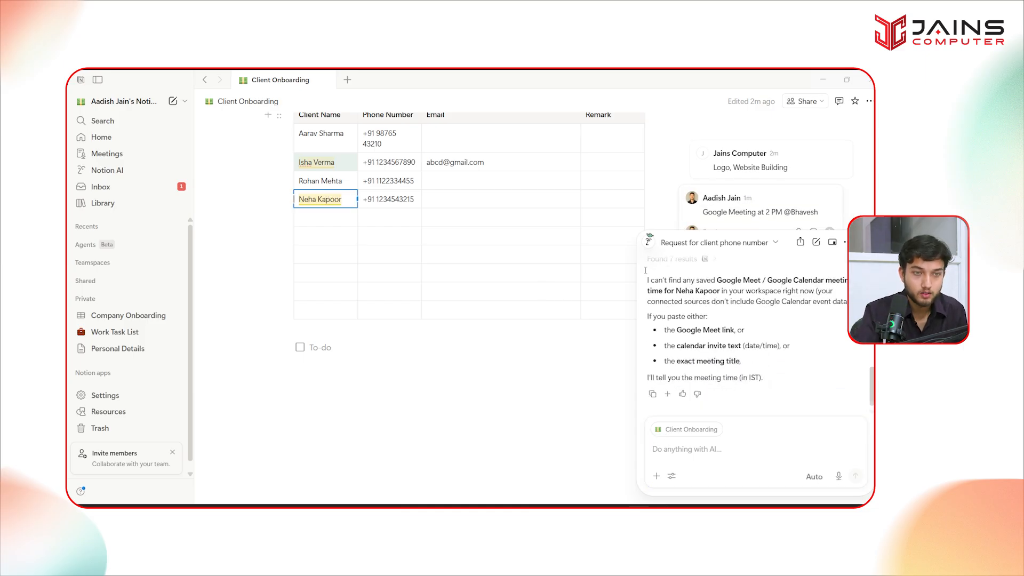
scroll(741, 373, up, 2)
scroll(755, 399, down, 2)
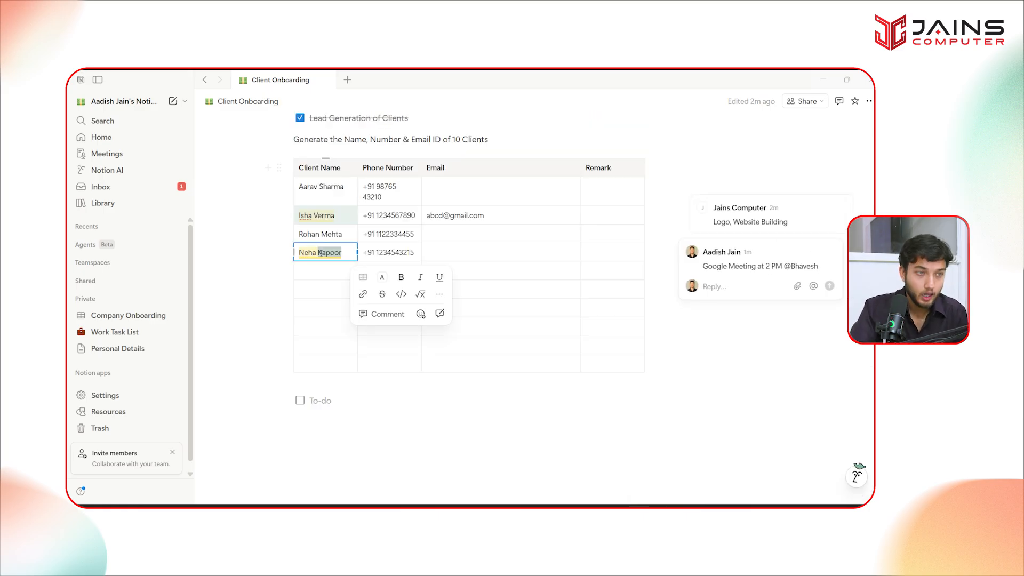
triple_click(319, 253)
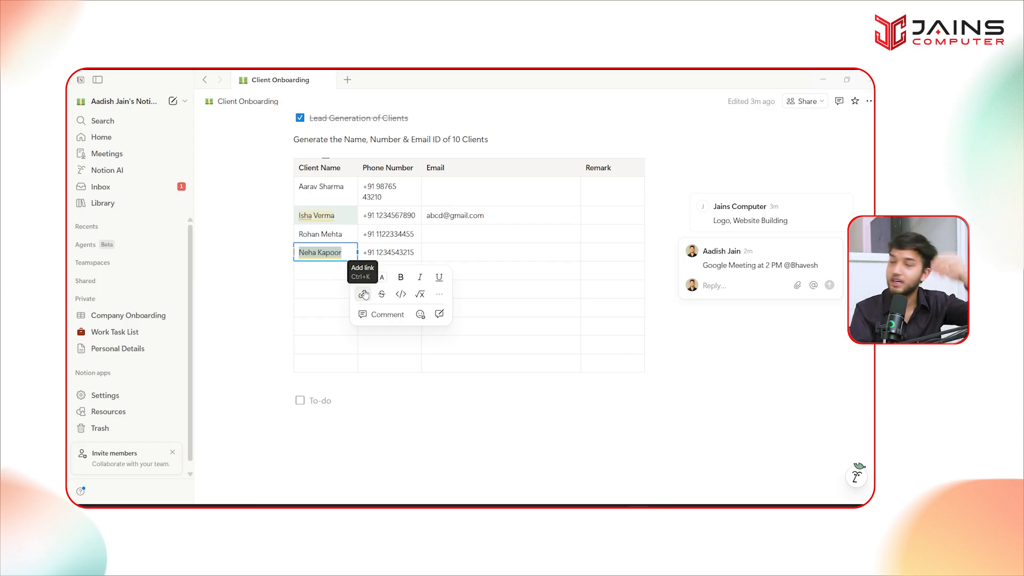
- Link the fourth client's name to the Instagram website address found in Chrome
click(363, 294)
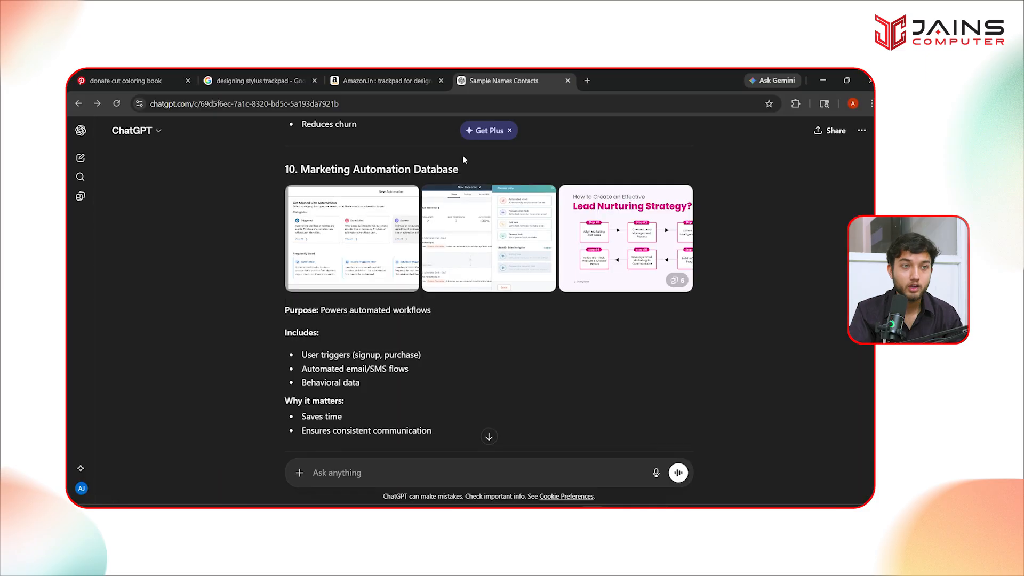
click(585, 81)
text(instagram)
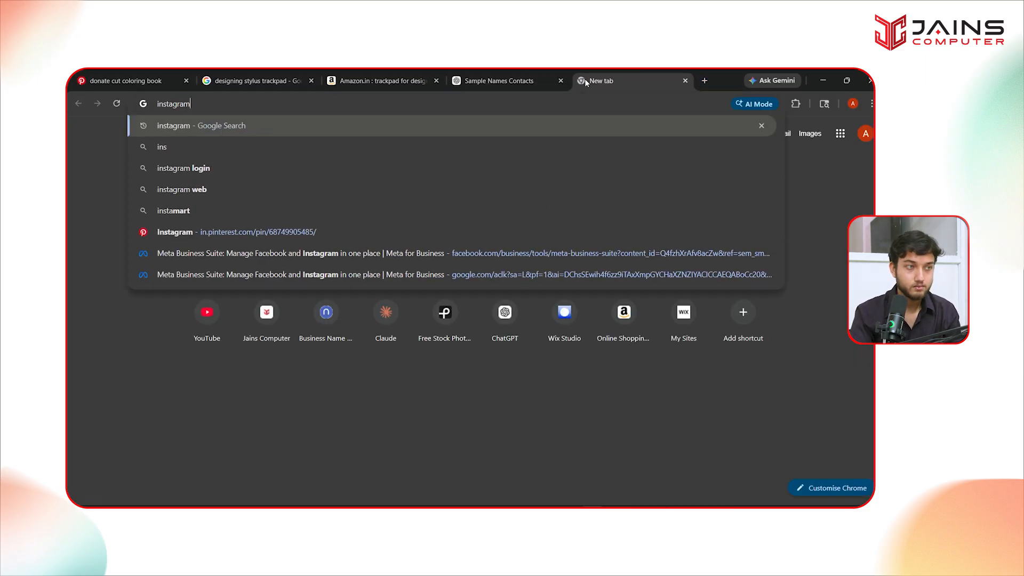
key(Return)
click(199, 235)
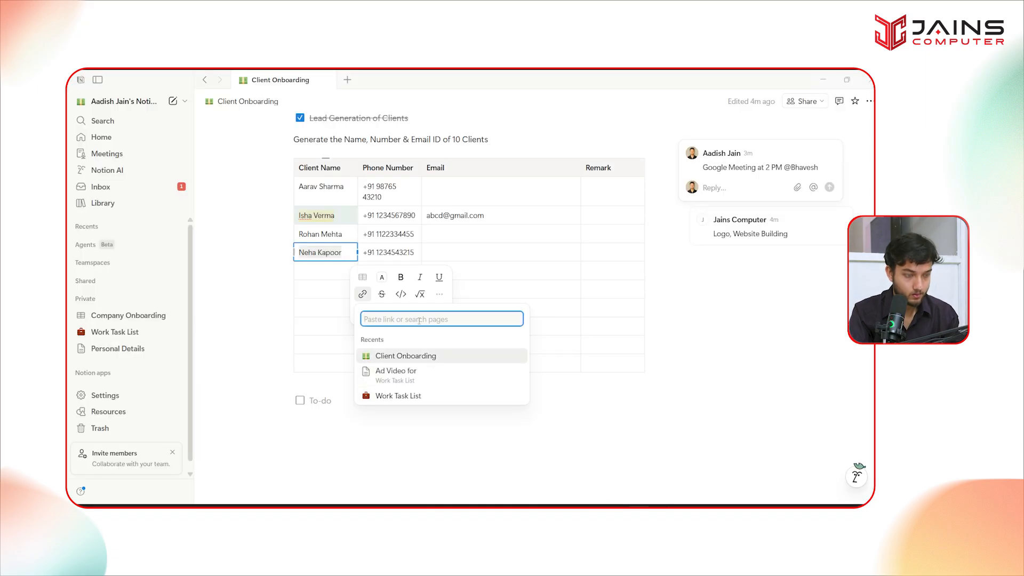
text(https://www.instagram.com/?hl=en)
key(Return)
click(441, 417)
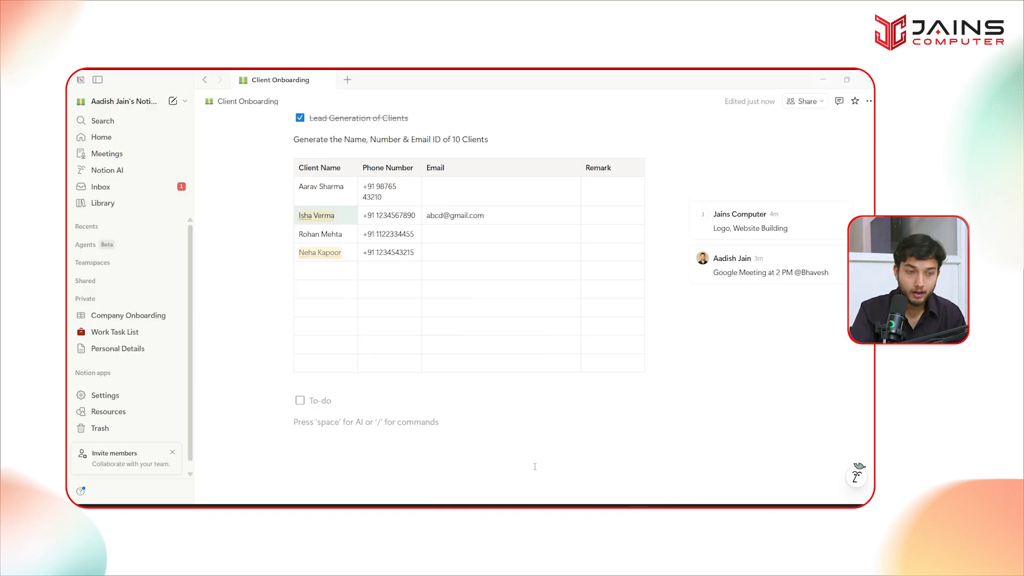
- In the guest's browser view, select the fourth client's Instagram link address
mouse_move(663, 503)
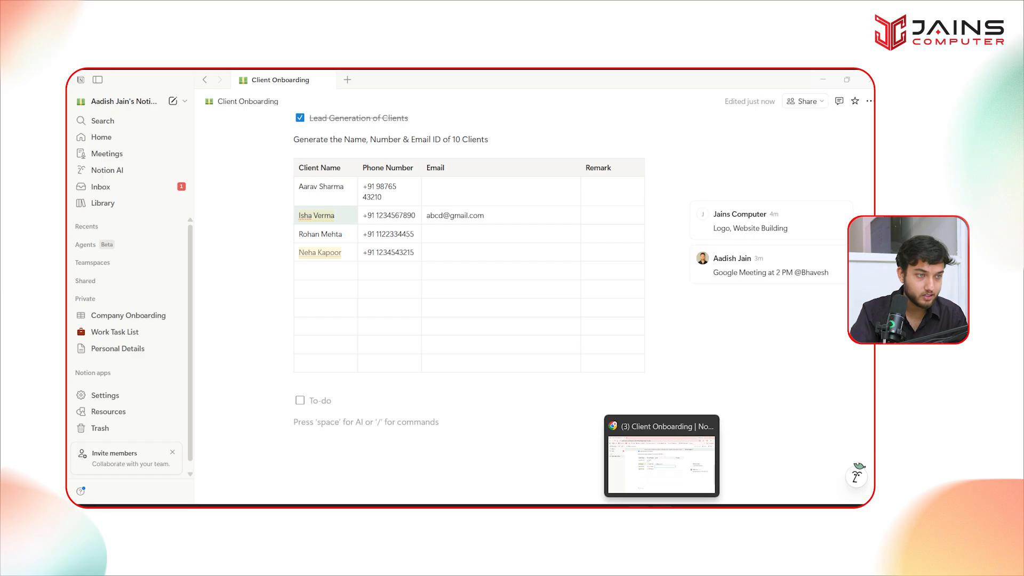
click(663, 465)
mouse_move(327, 323)
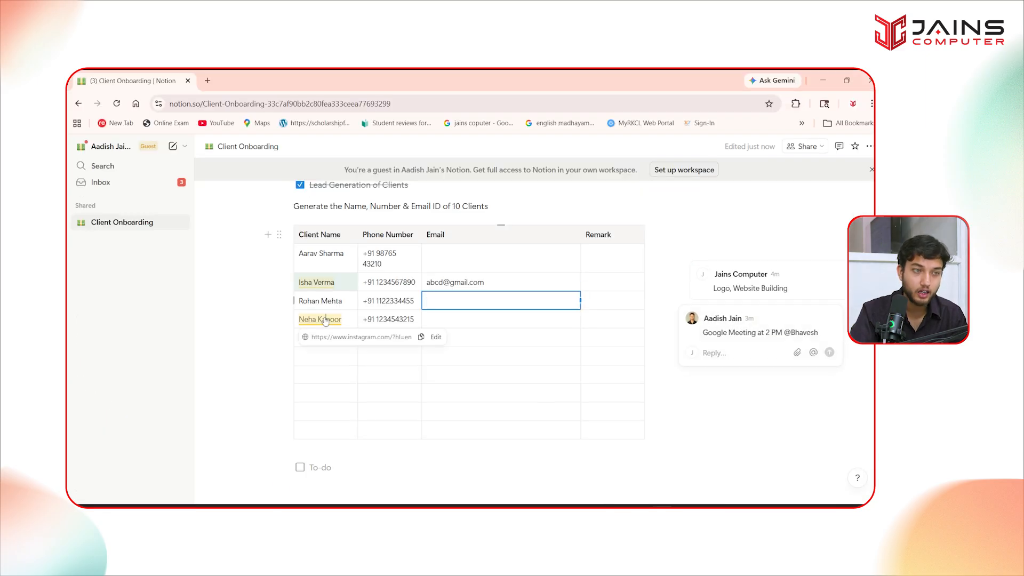
triple_click(379, 338)
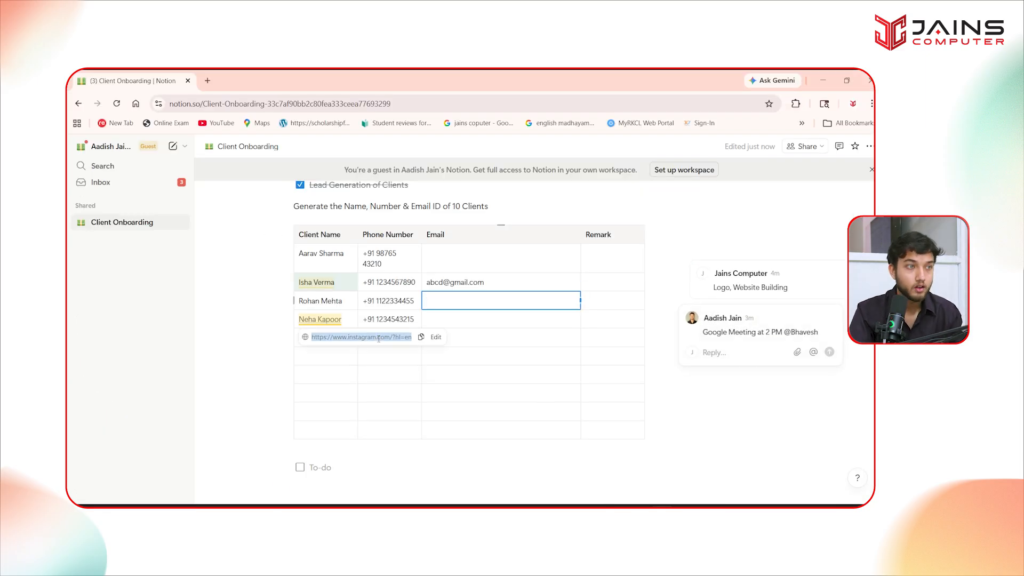
click(208, 80)
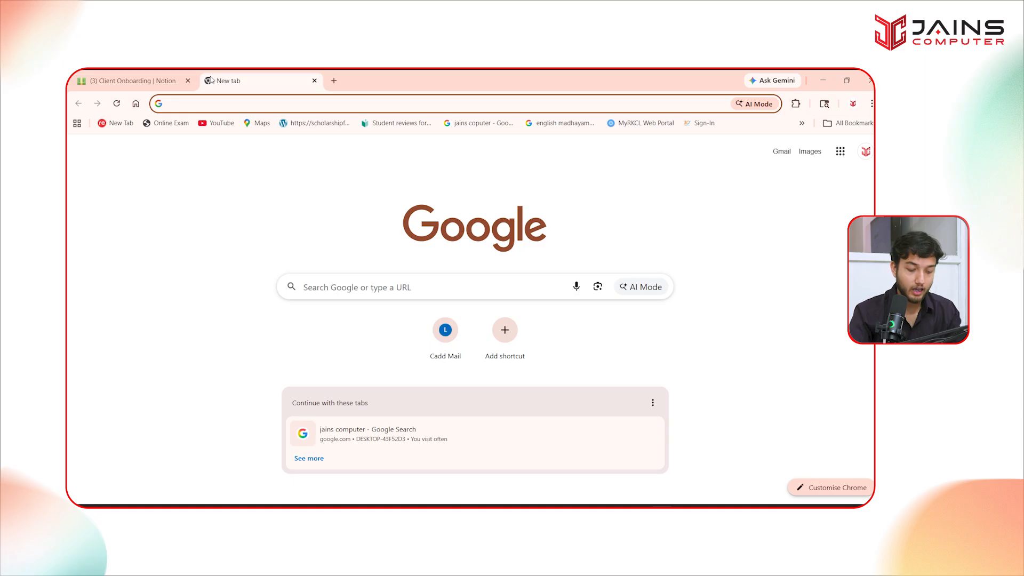
click(127, 80)
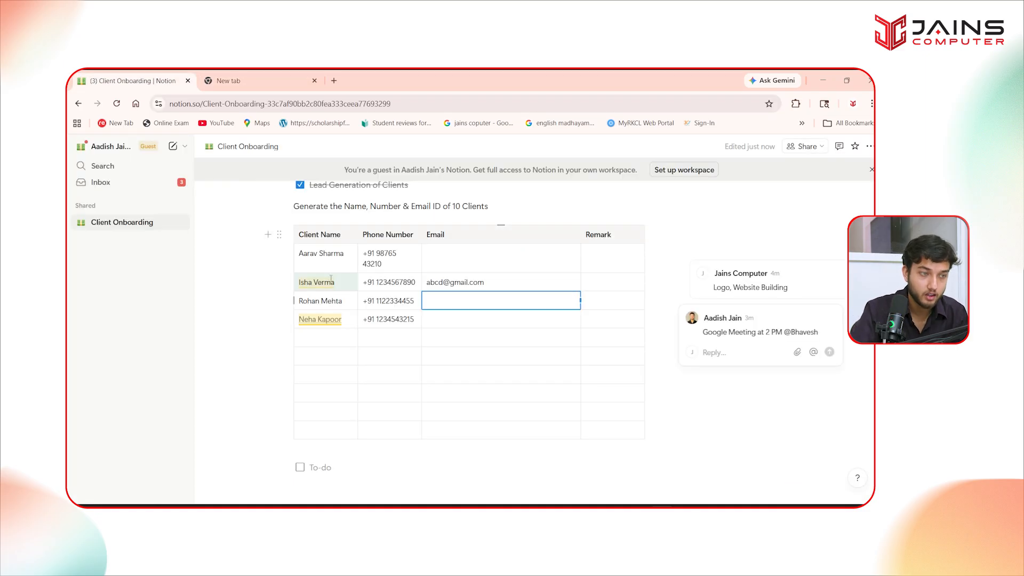
- Copy the Instagram link, load it in a new tab, then return to the Notion app
mouse_move(304, 326)
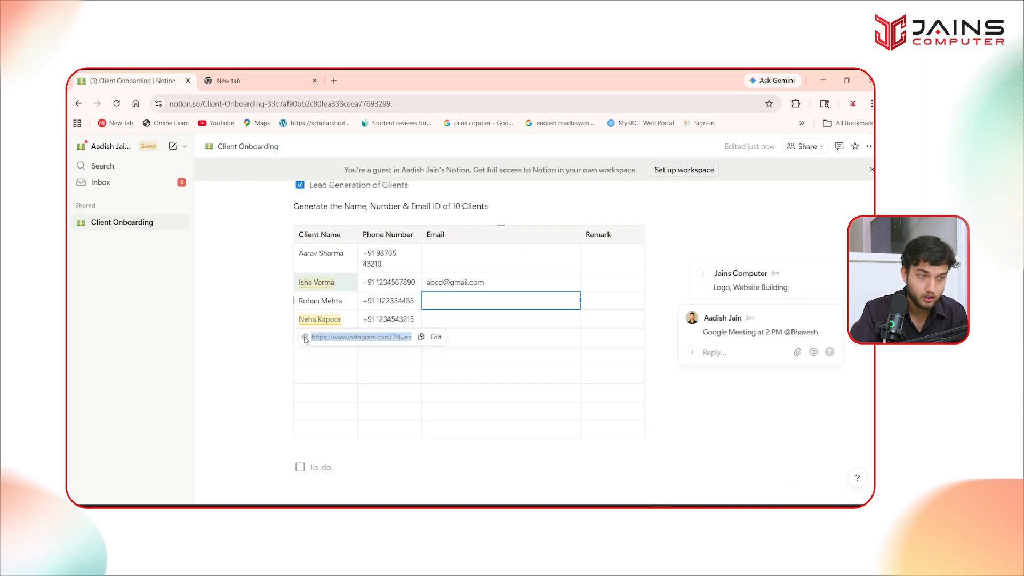
click(421, 337)
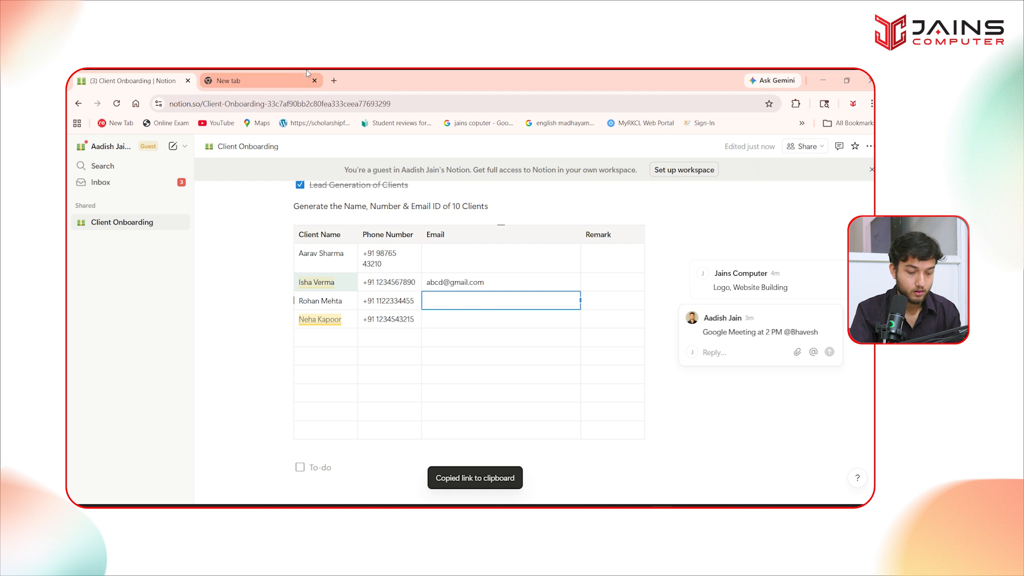
click(277, 79)
key(ctrl+v)
key(Return)
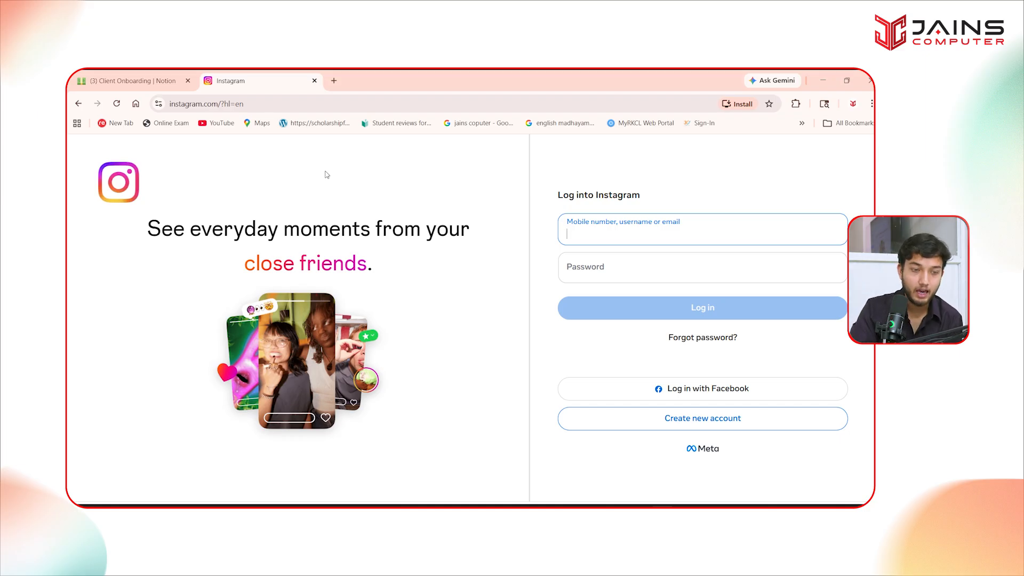
key(alt+Tab)
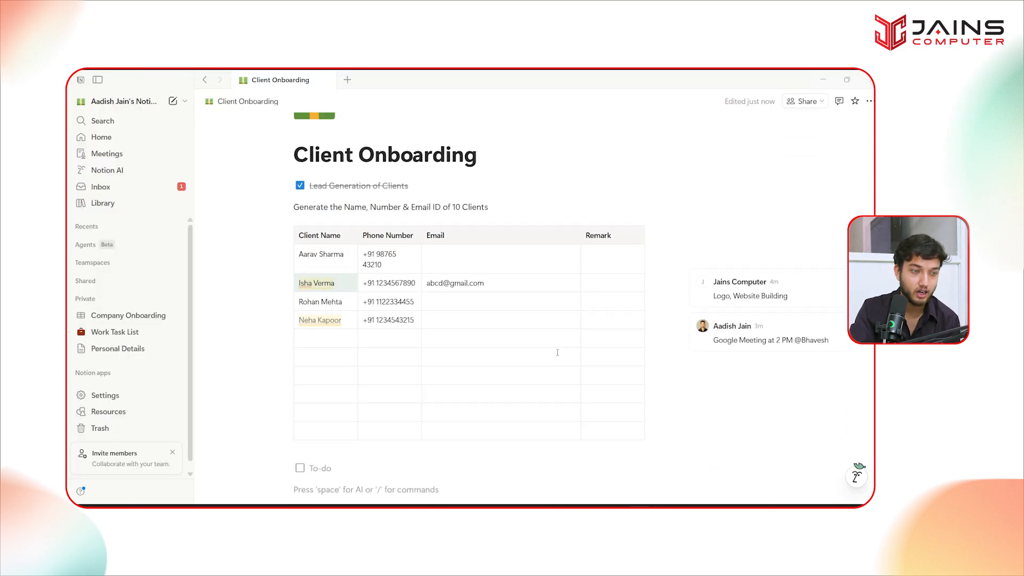
scroll(426, 390, up, 2)
- Comment 'Call Not Pick UP' on the first client's name and switch to the guest's browser view
scroll(313, 303, up, 4)
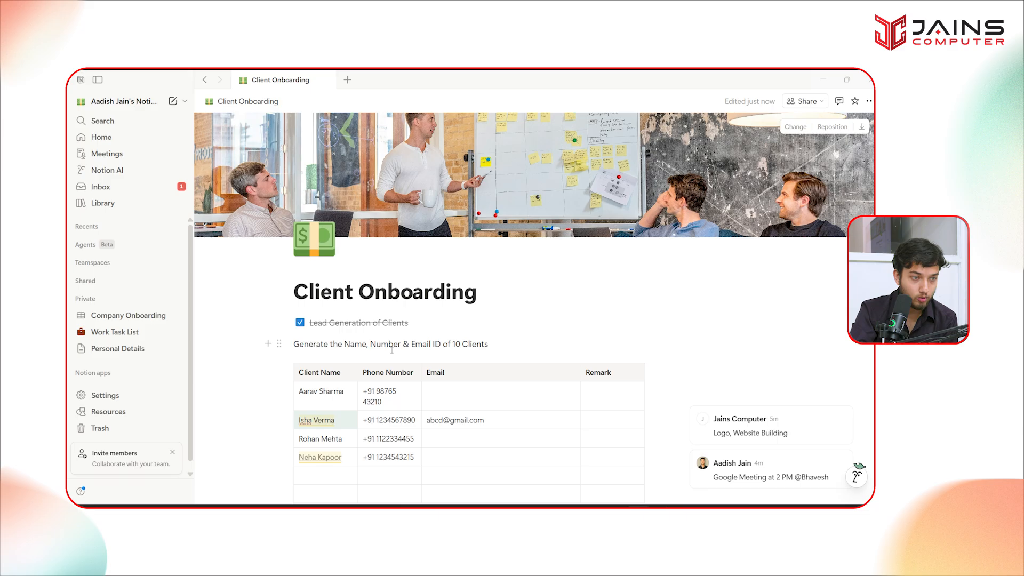
drag(300, 391, 348, 392)
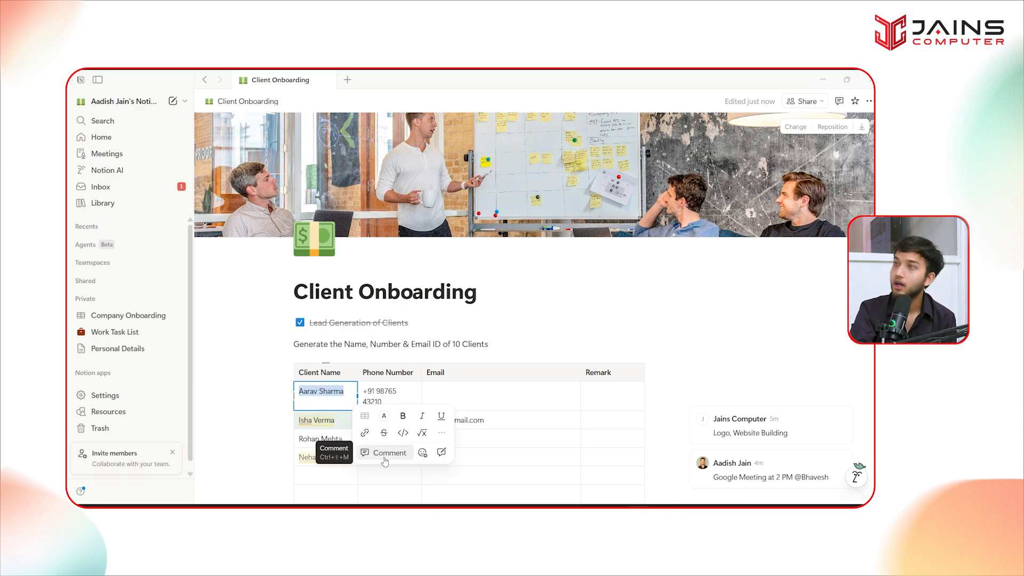
click(384, 459)
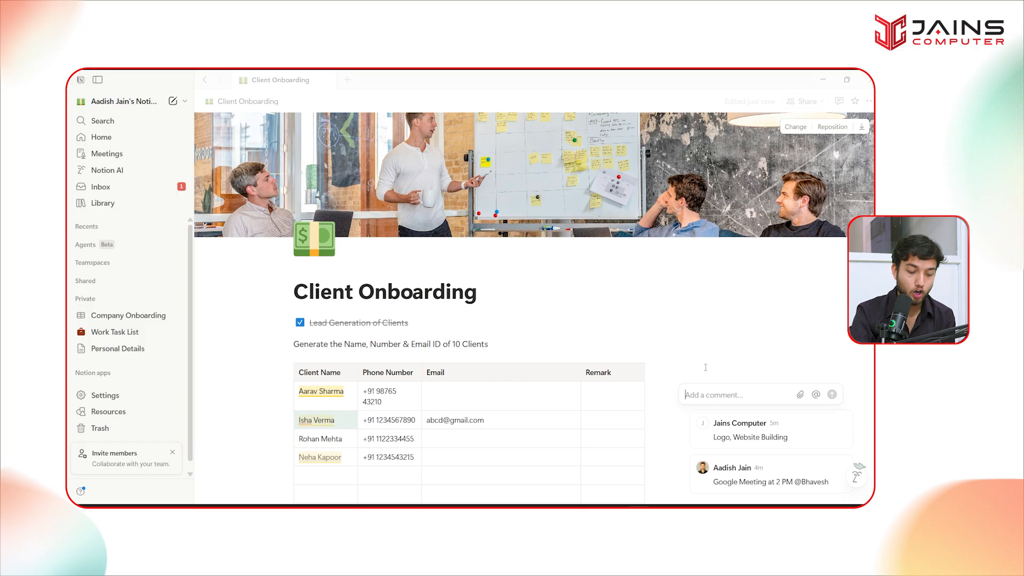
text(Call Not Pick UP)
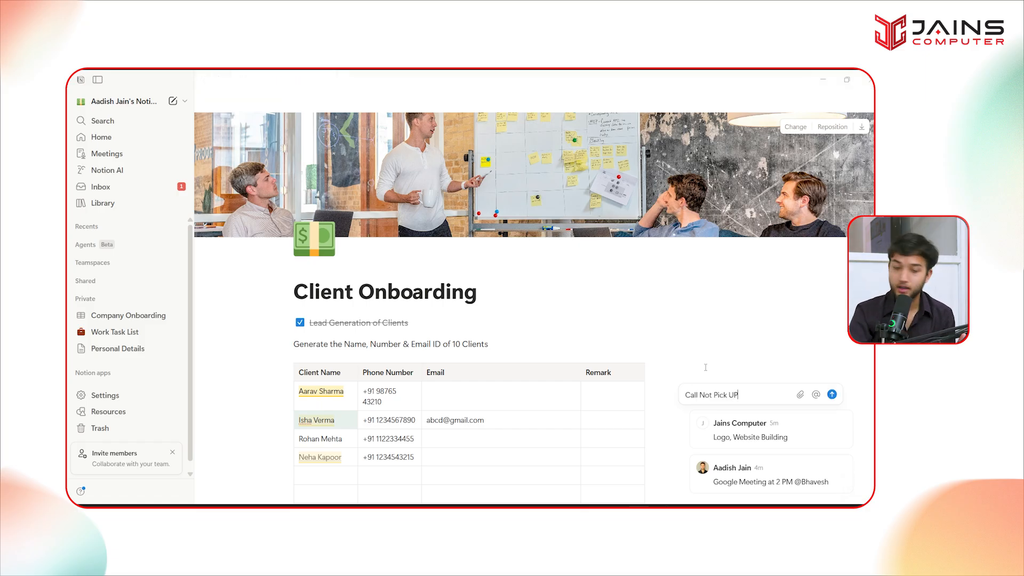
text(\p)
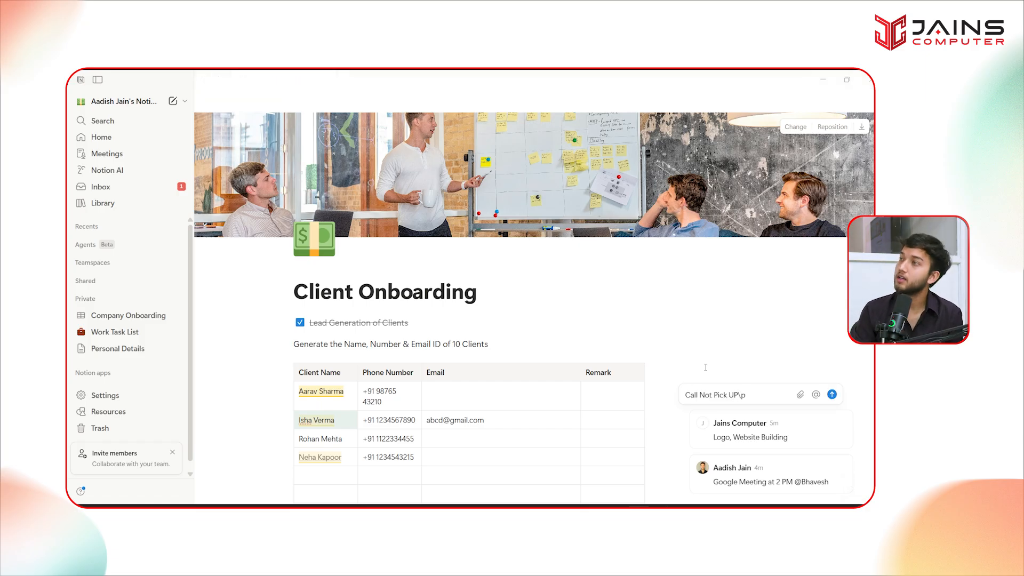
key(Return)
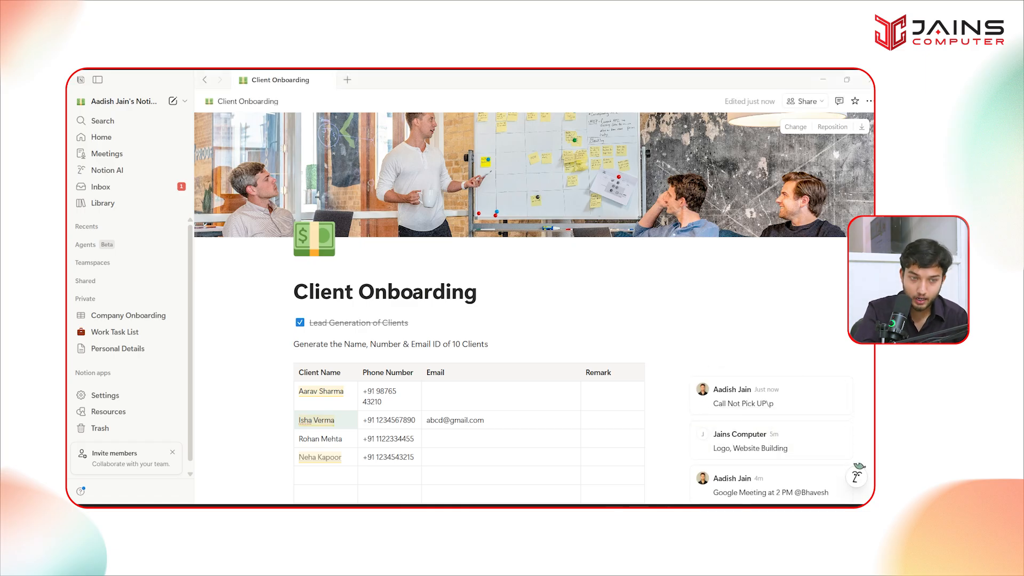
mouse_move(660, 503)
click(660, 459)
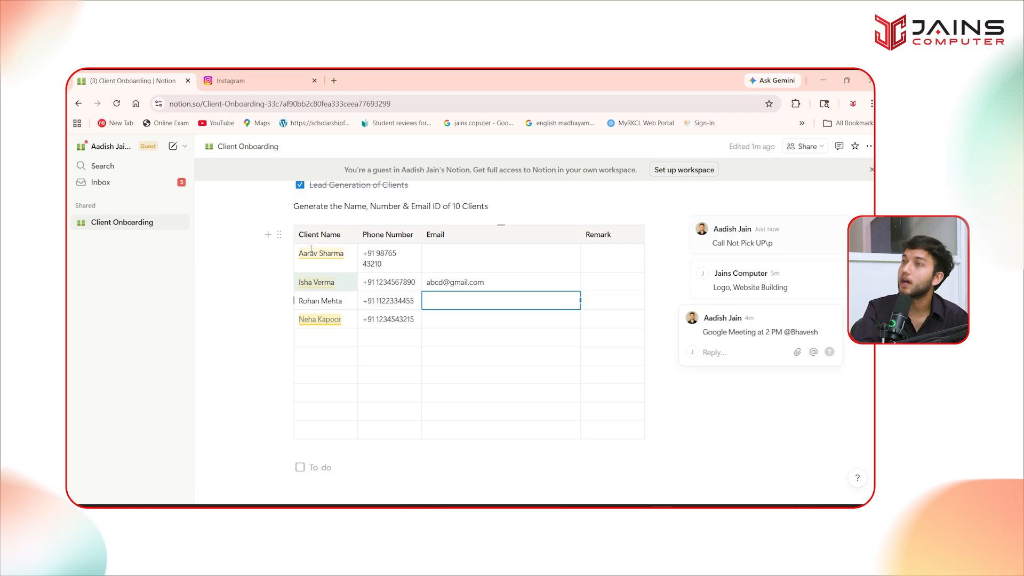
- Reply 'Okay' in the Call Not Pick UP thread, then mark the thread resolved
click(729, 247)
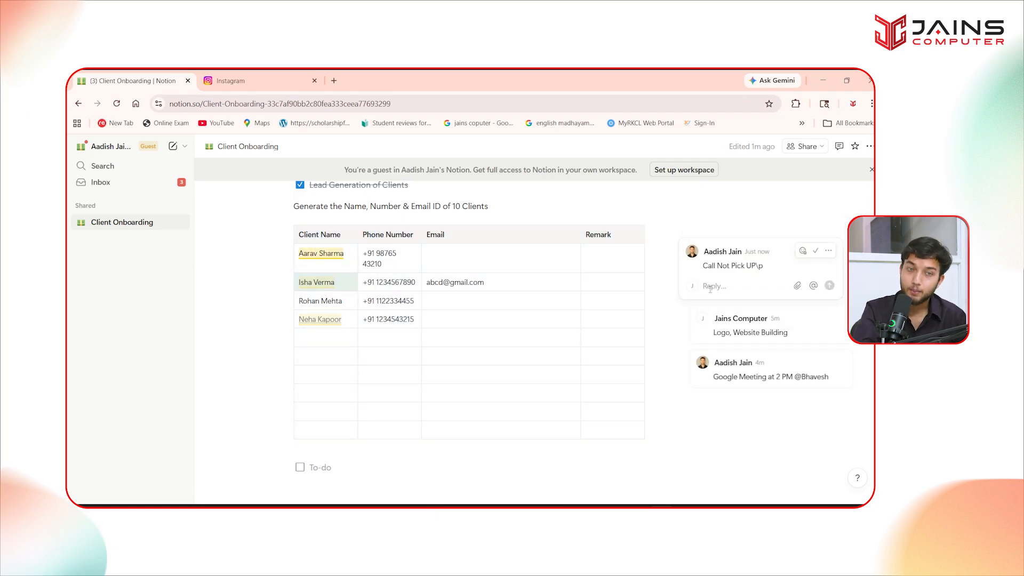
click(714, 287)
text(Okay)
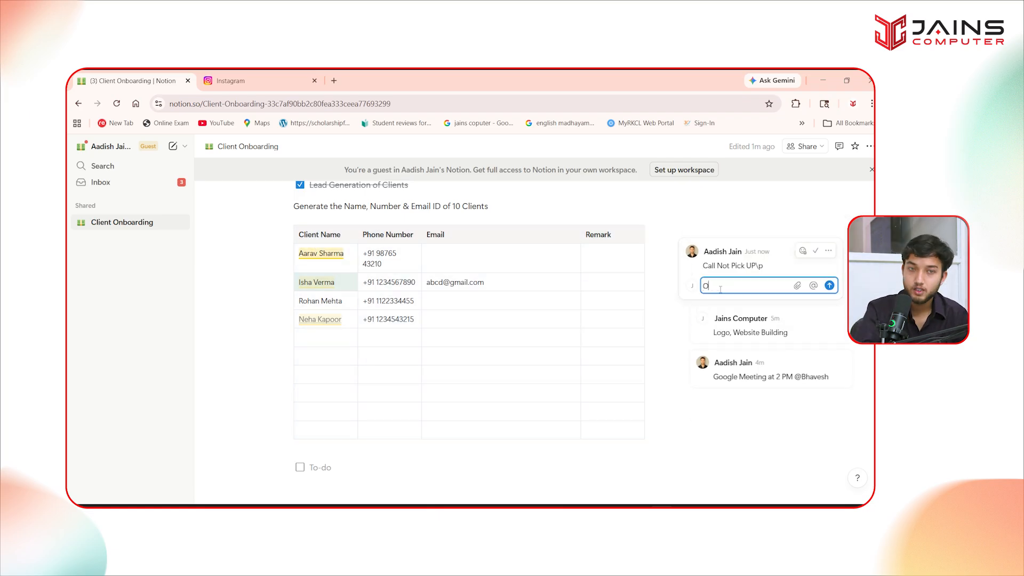
key(Return)
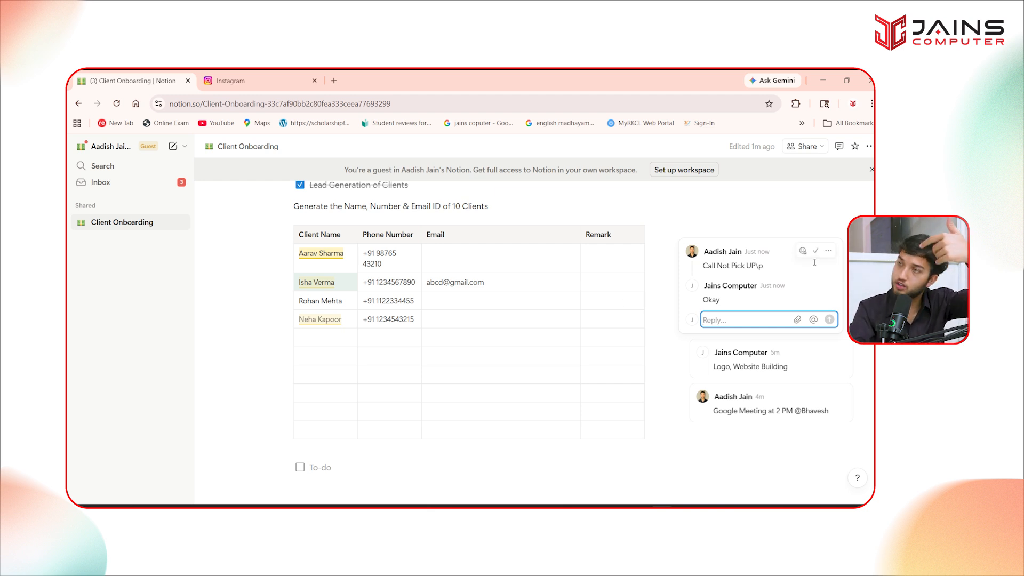
click(814, 256)
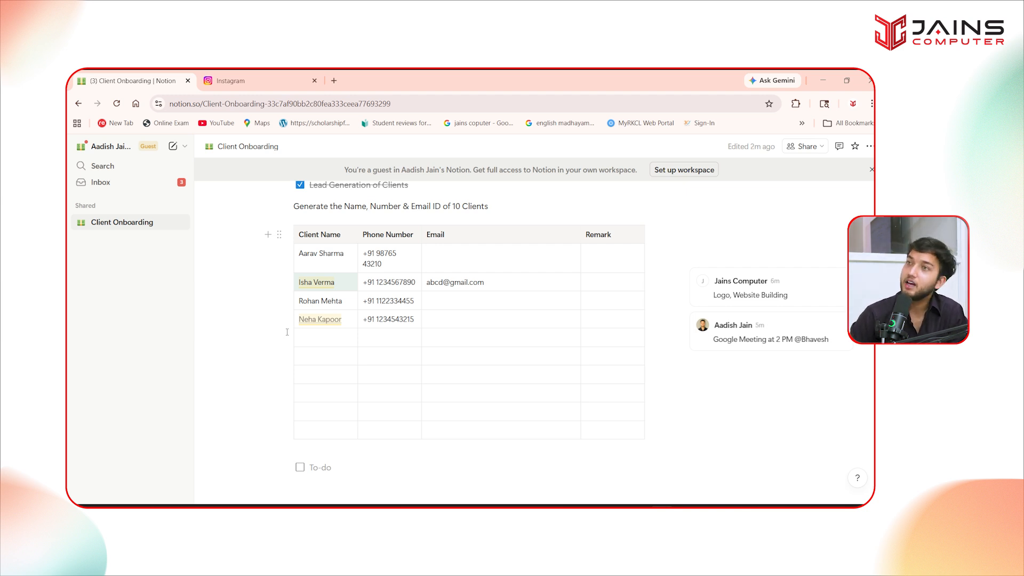
- Check the guest's Share panel, then open the owner's Client Onboarding sharing options in the desktop app
scroll(287, 332, up, 4)
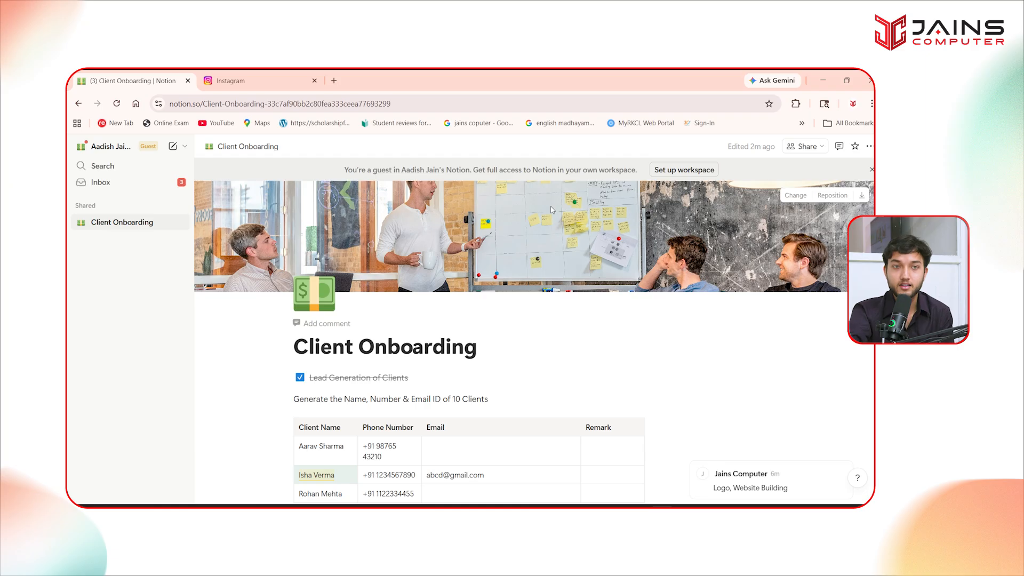
click(813, 147)
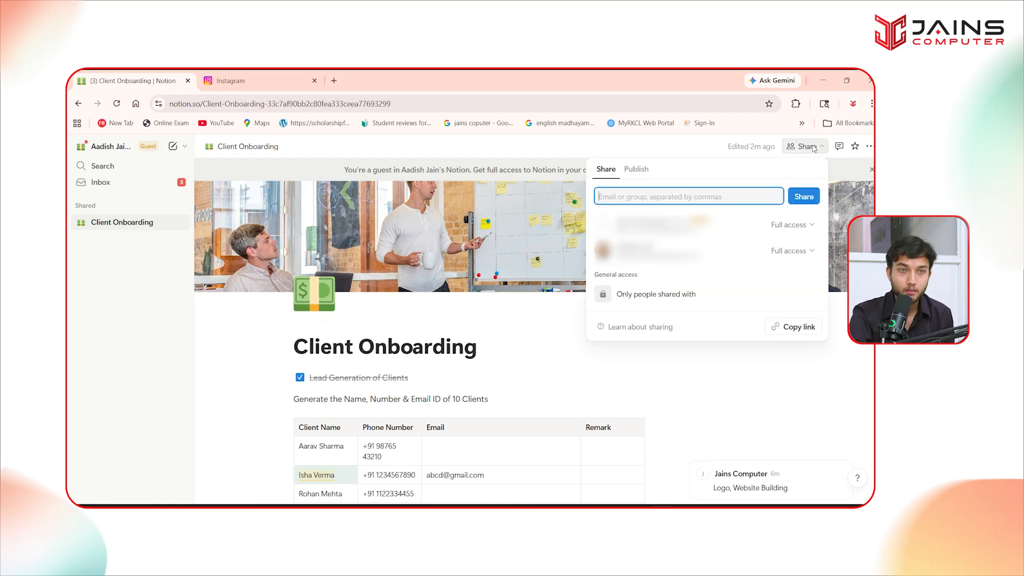
click(641, 504)
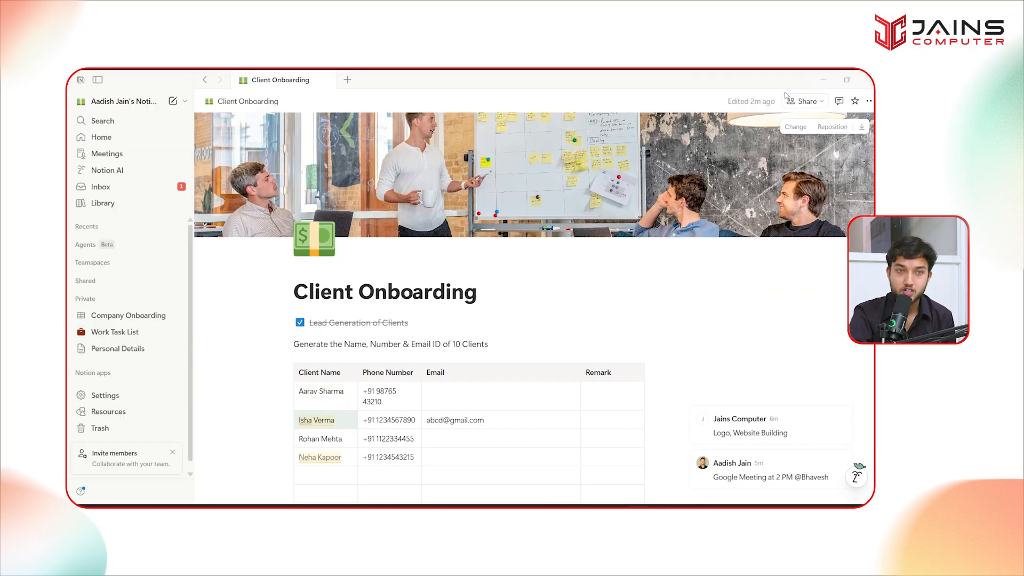
click(804, 101)
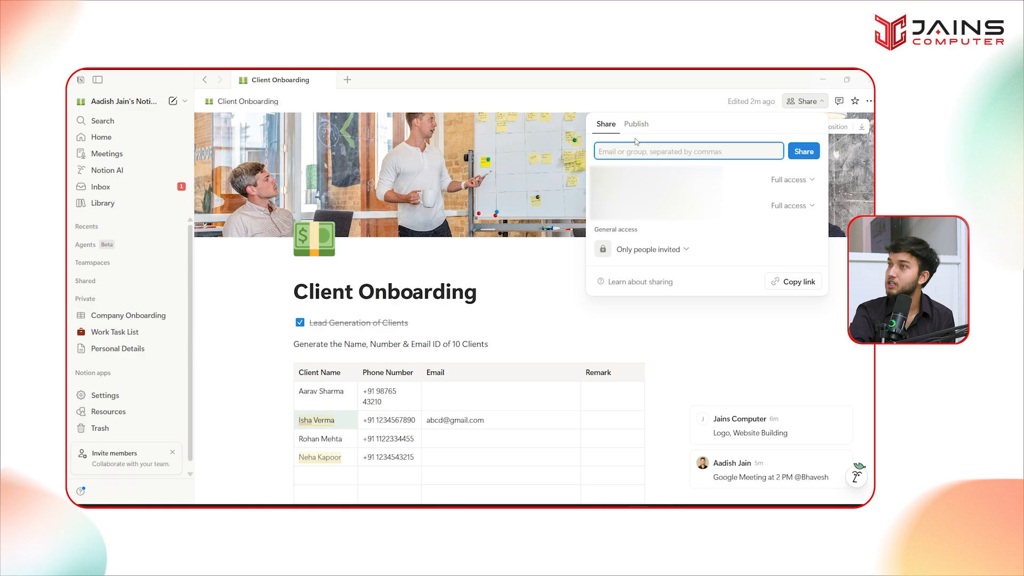